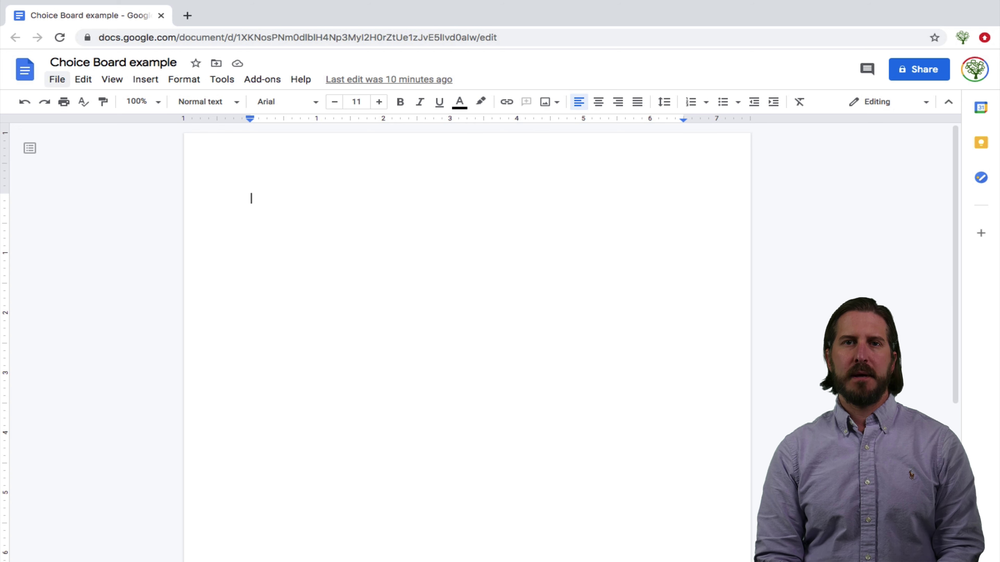
Change the document's page orientation to landscape in the page setup.
click(57, 79)
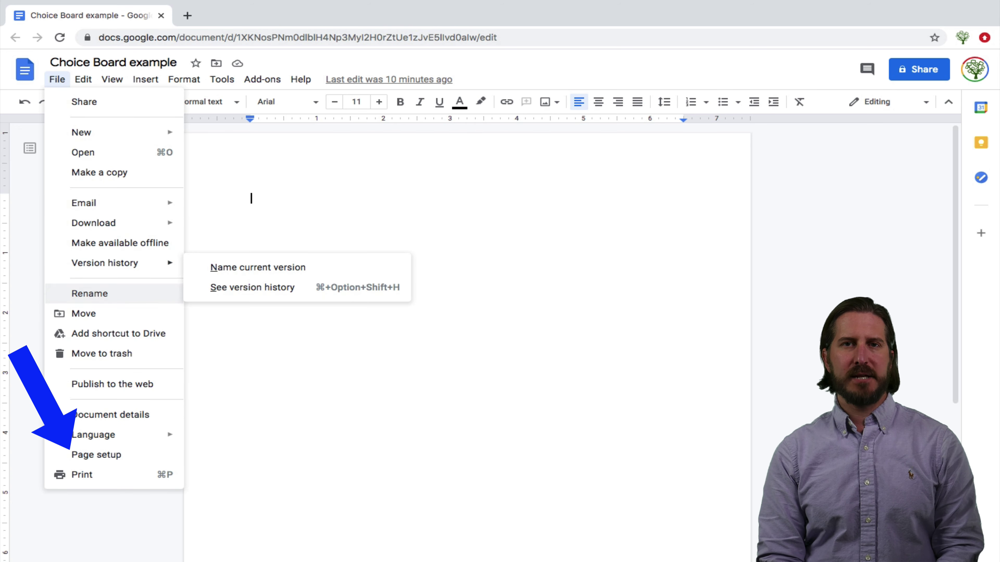
click(96, 455)
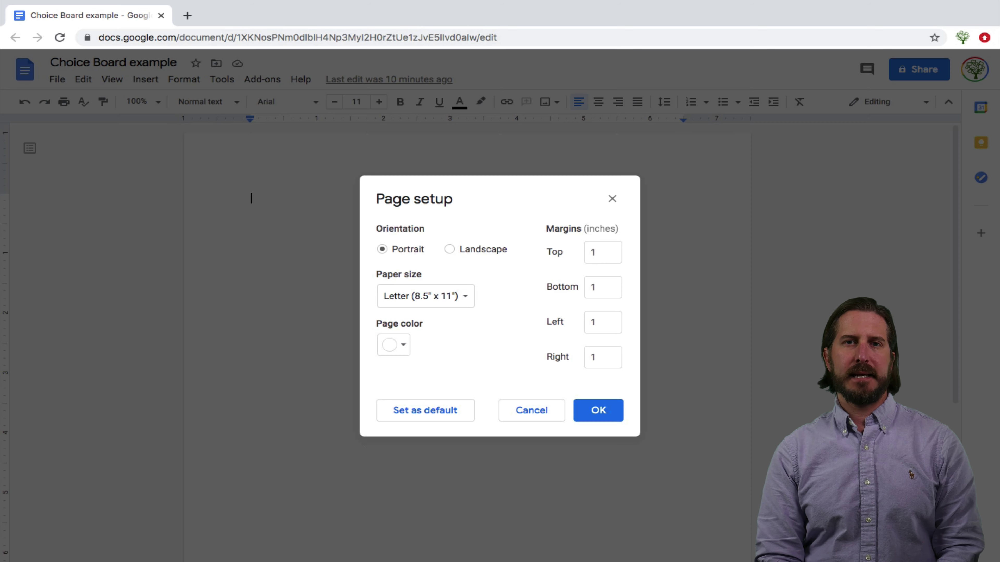
click(449, 249)
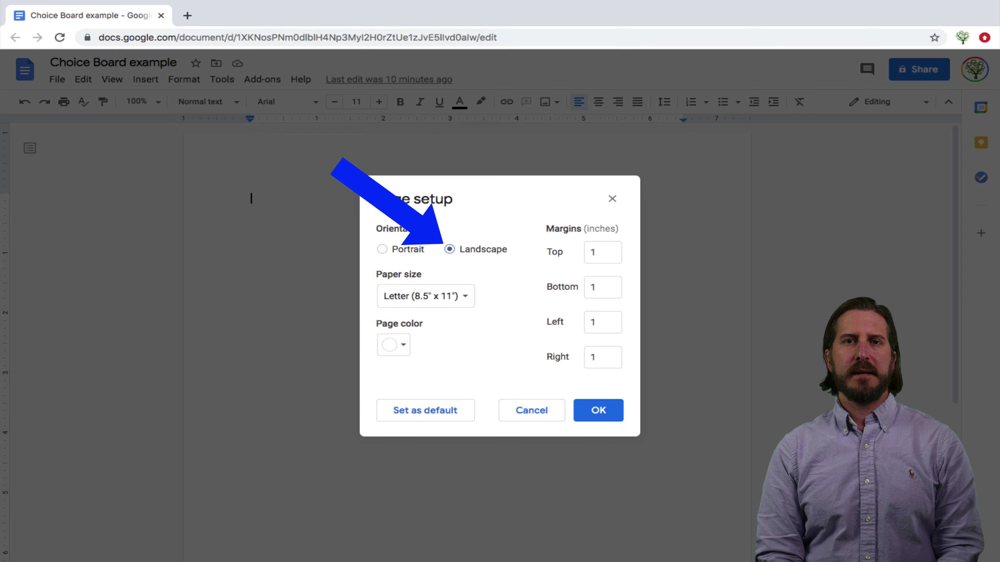
click(599, 411)
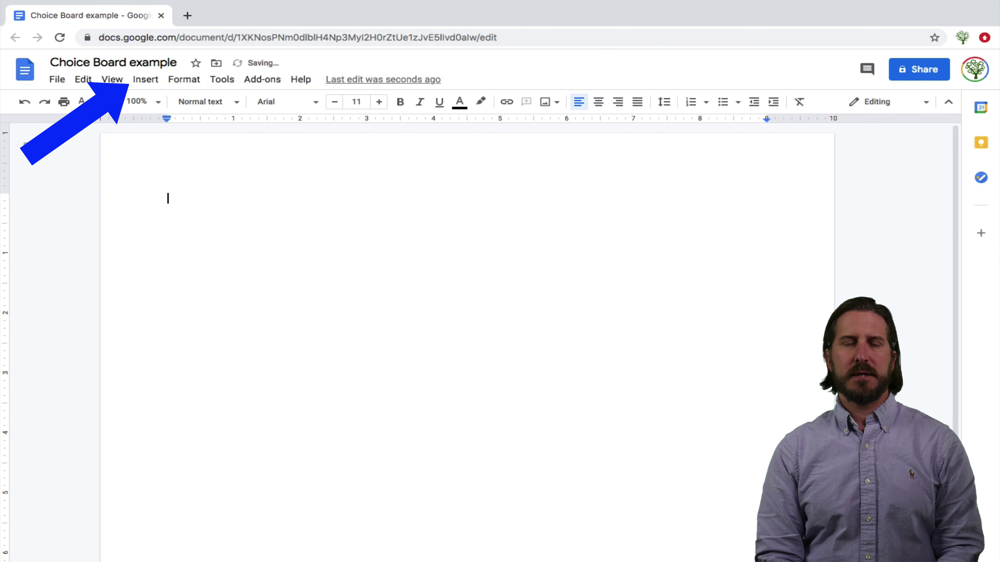
Insert a table with three columns and two rows into the blank document.
click(145, 79)
mouse_move(168, 121)
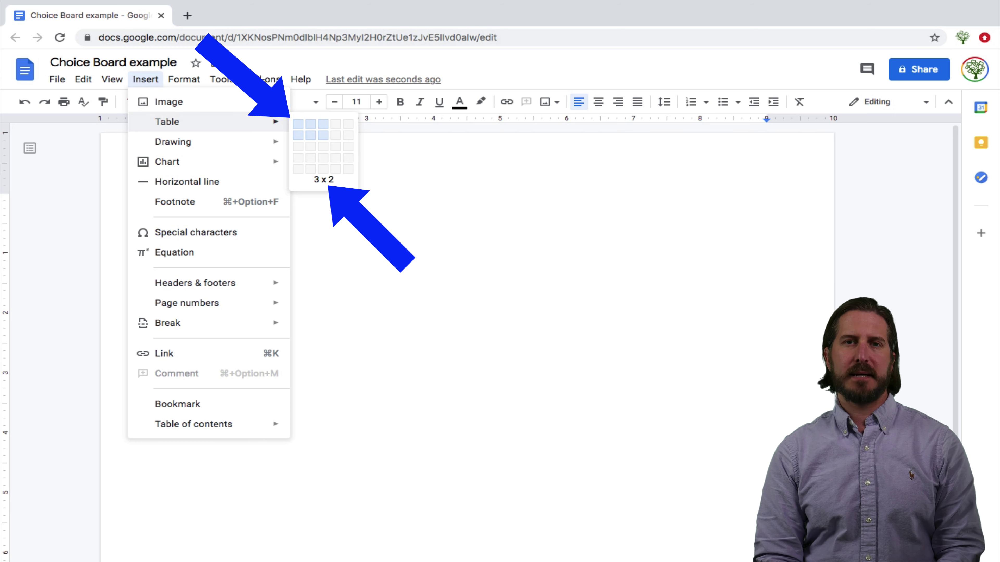
click(323, 135)
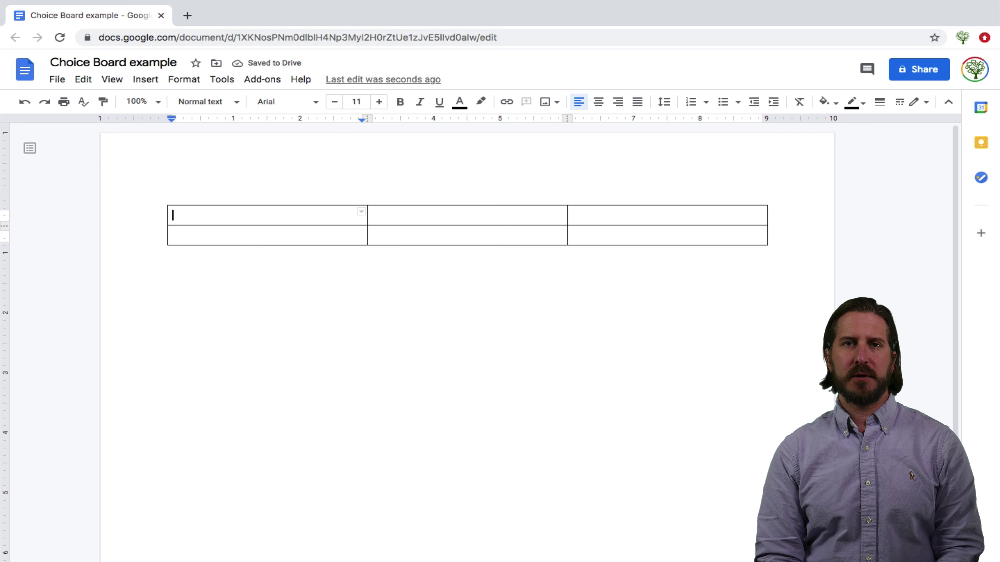
Add the title "Choose Your Sources" on the line above the table.
click(168, 198)
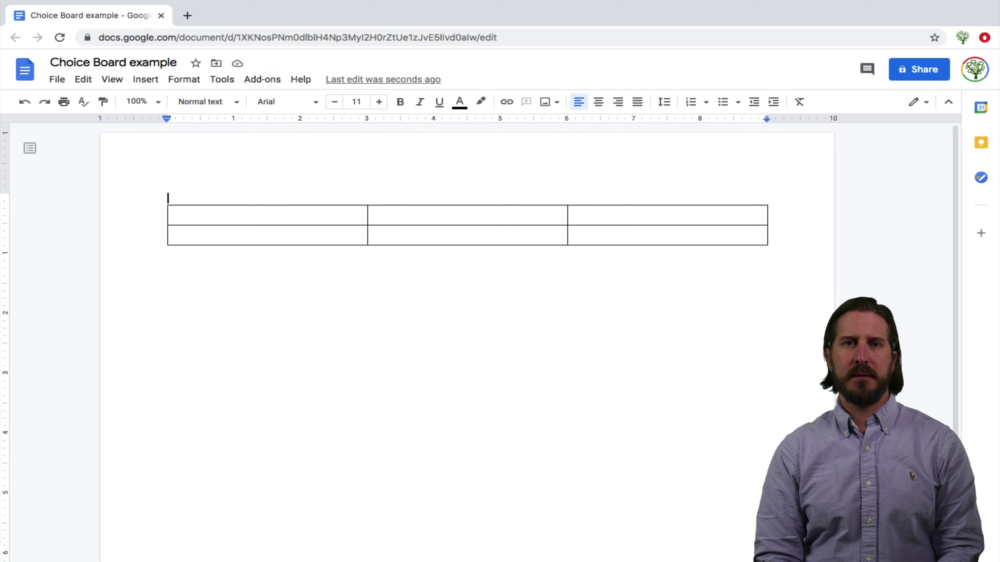
text(Choose )
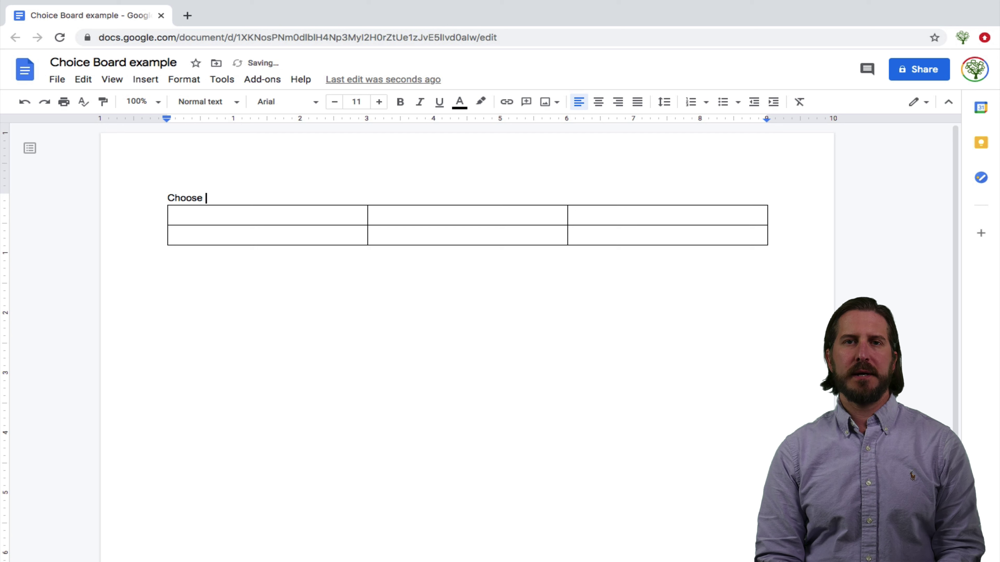
text(Your Sources)
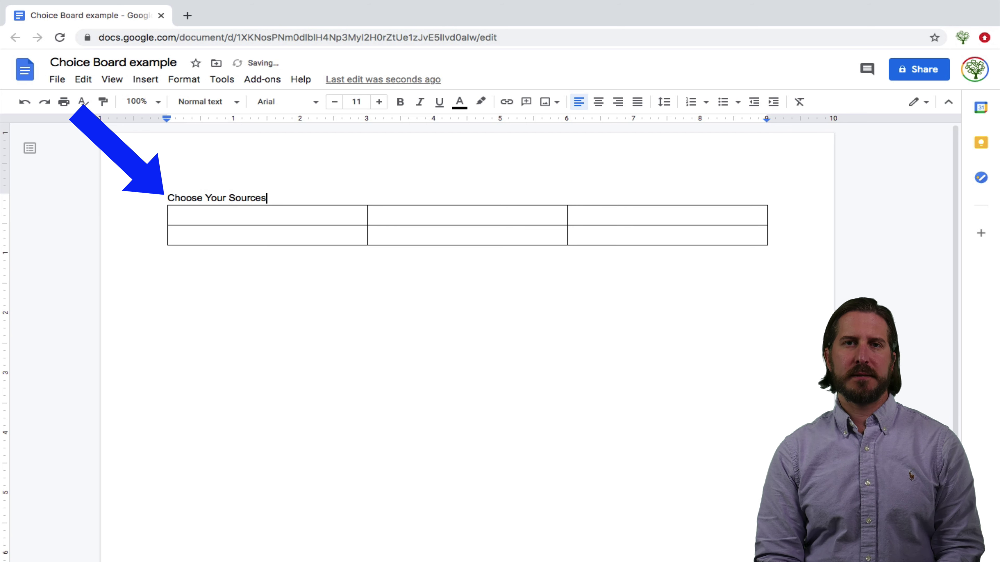
Center the "Choose Your Sources" title on the page.
key(shift+Left)
key(shift+Left)
key(shift+Left)
key(shift+Left)
key(shift+Left)
key(shift+Left)
key(shift+Left)
key(shift+Left)
key(shift+Left)
key(shift+Left)
key(shift+Left)
key(shift+Left)
key(shift+Left)
key(shift+Left)
key(shift+Left)
key(shift+Left)
key(shift+Left)
key(shift+Left)
key(shift+Left)
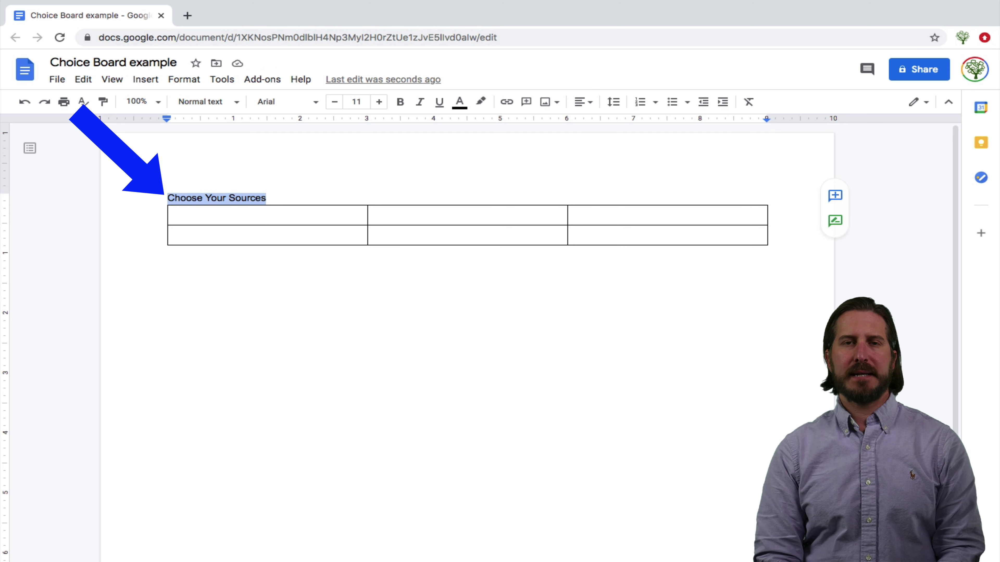
click(584, 102)
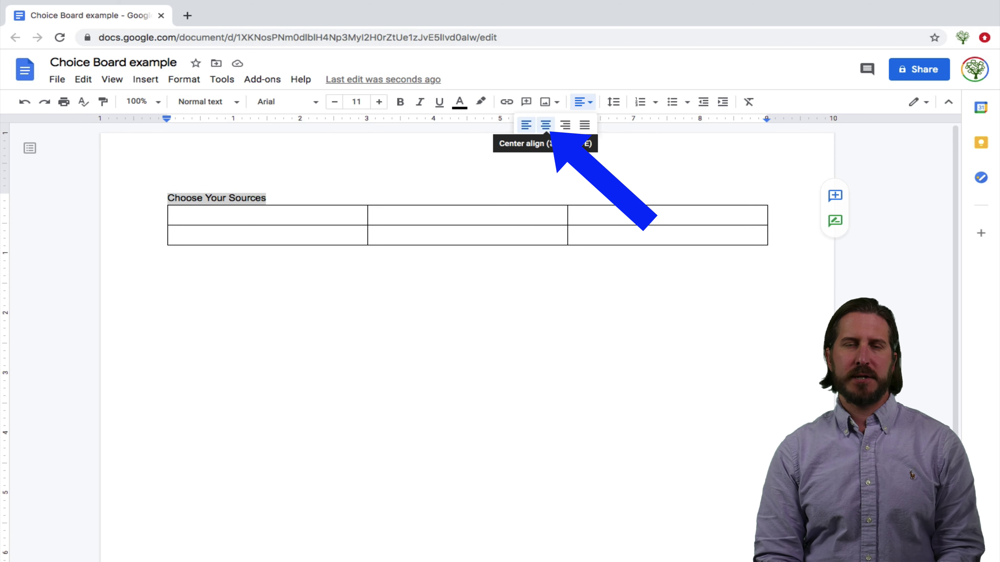
click(546, 125)
Set the font of the "Choose Your Sources" title to Oswald at size 20.
click(283, 102)
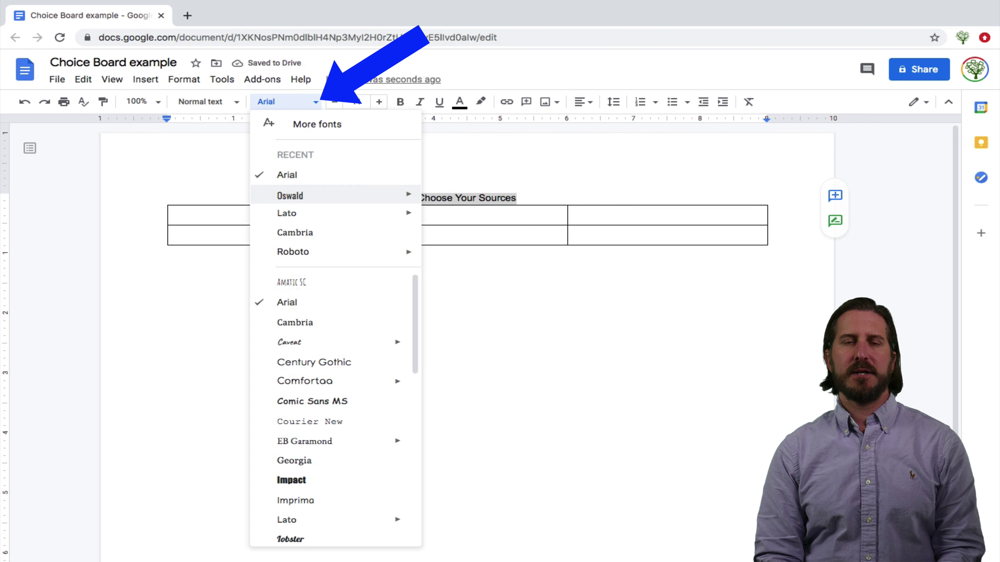
click(290, 195)
click(357, 101)
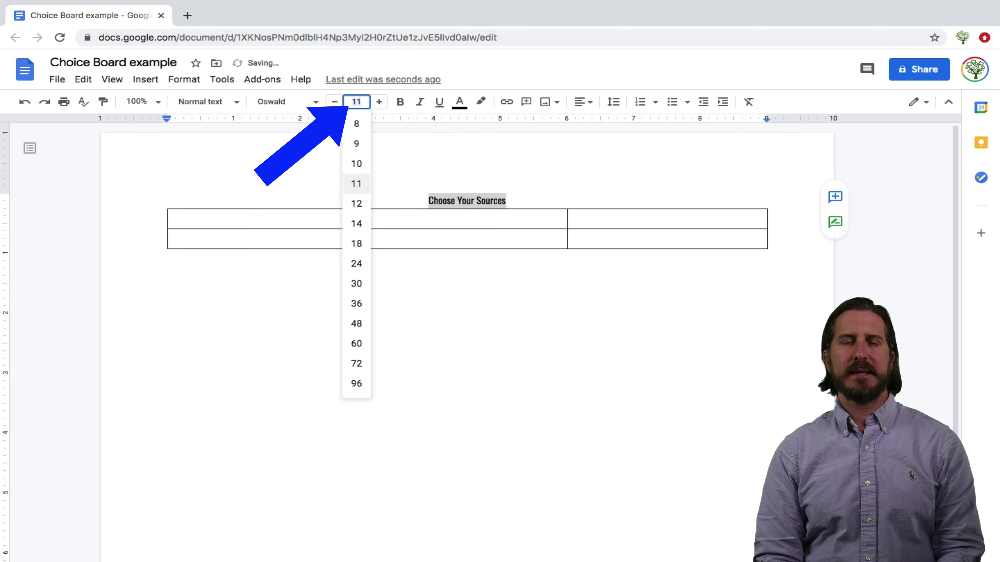
text(20)
key(Return)
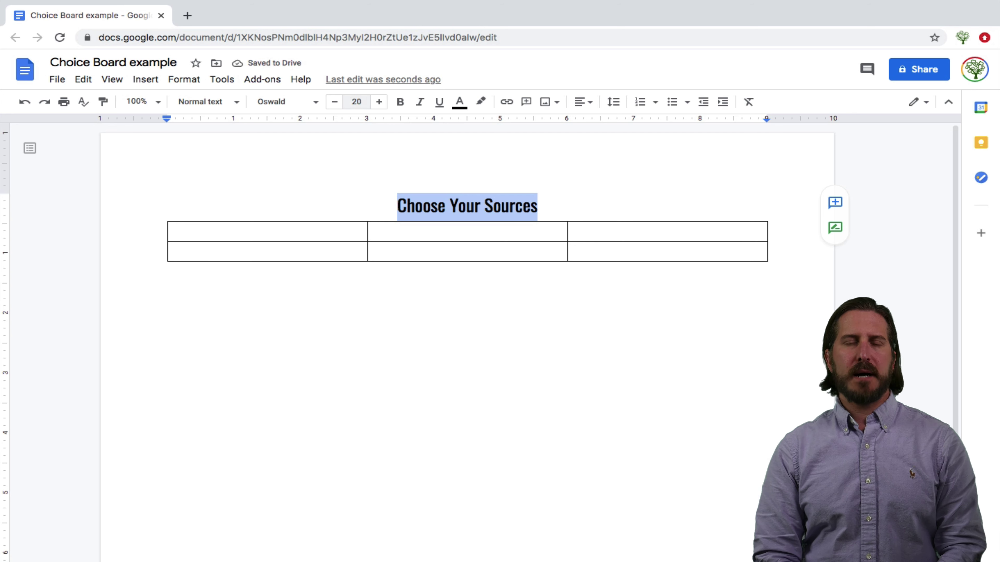
click(538, 206)
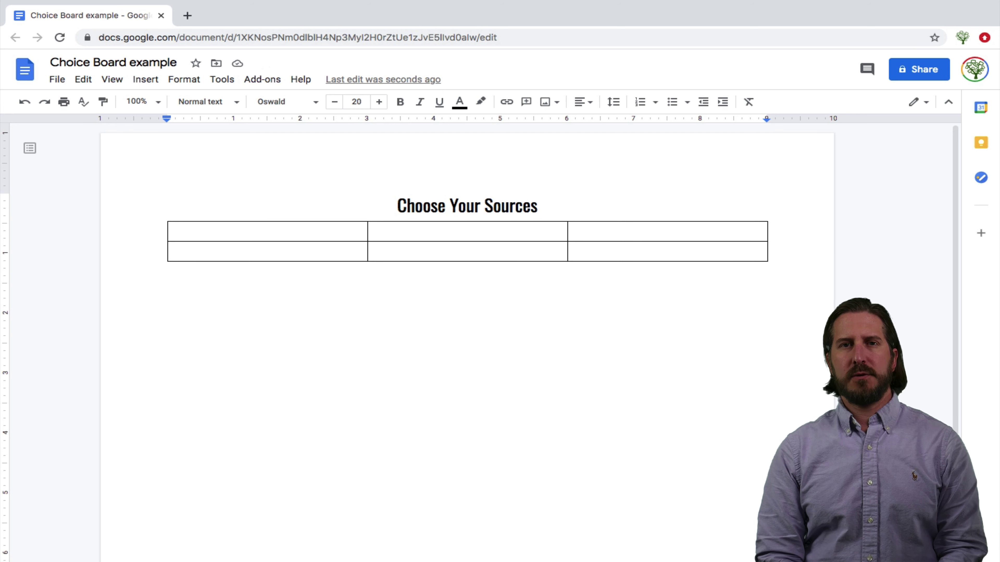
Set a minimum row height of 3 inches for all rows of the table.
click(173, 231)
drag(173, 231, 689, 252)
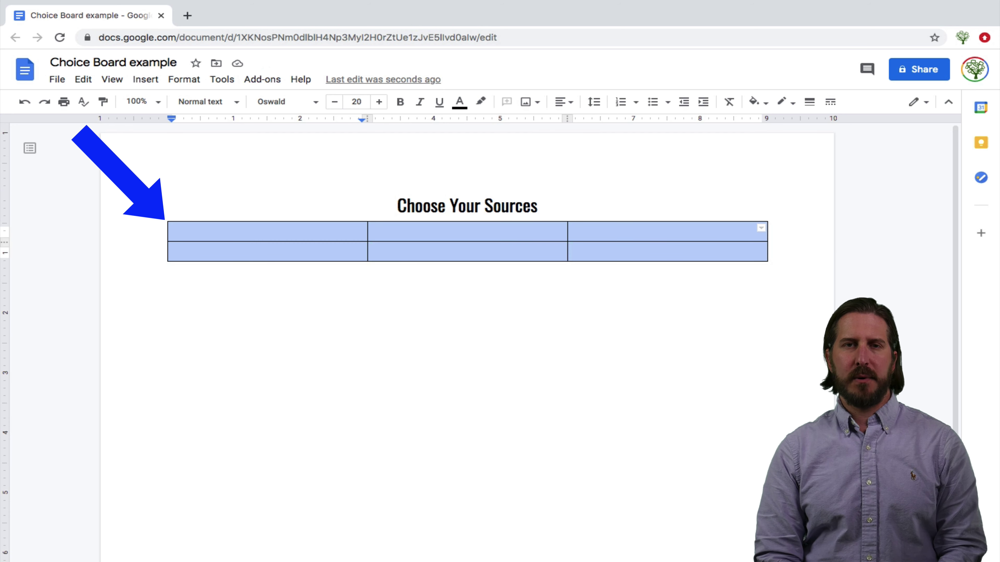
right_click(619, 245)
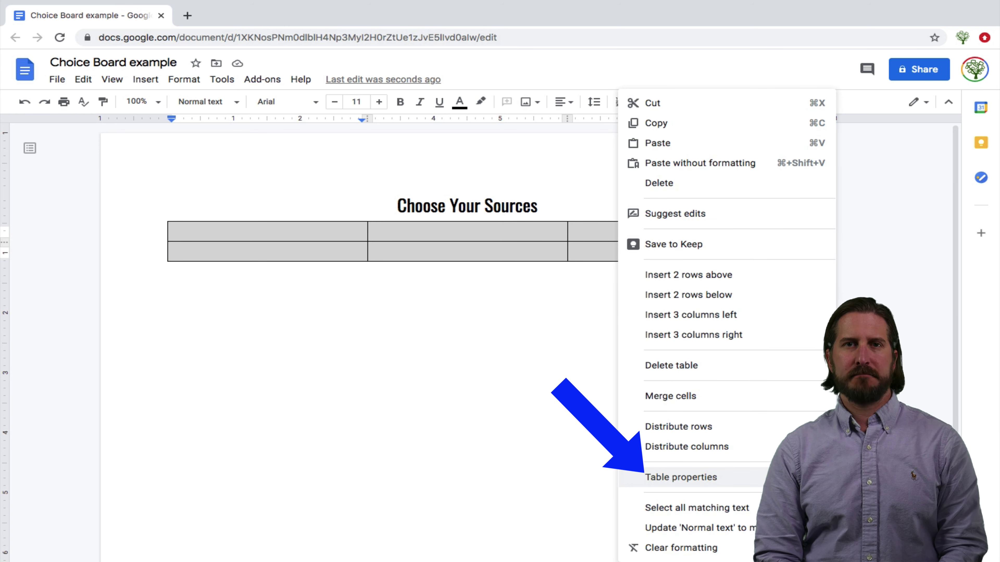
click(681, 477)
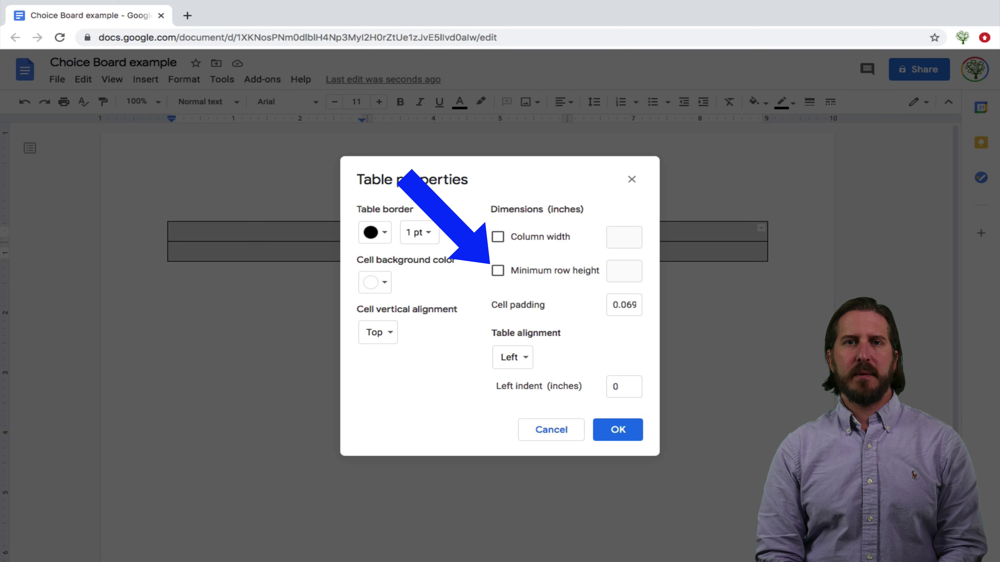
click(498, 271)
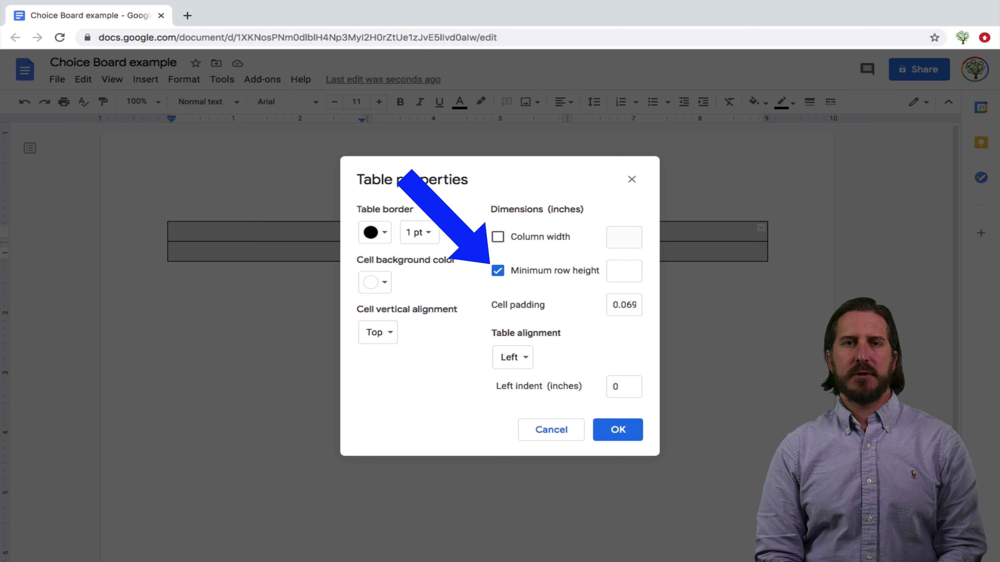
click(624, 271)
text(3)
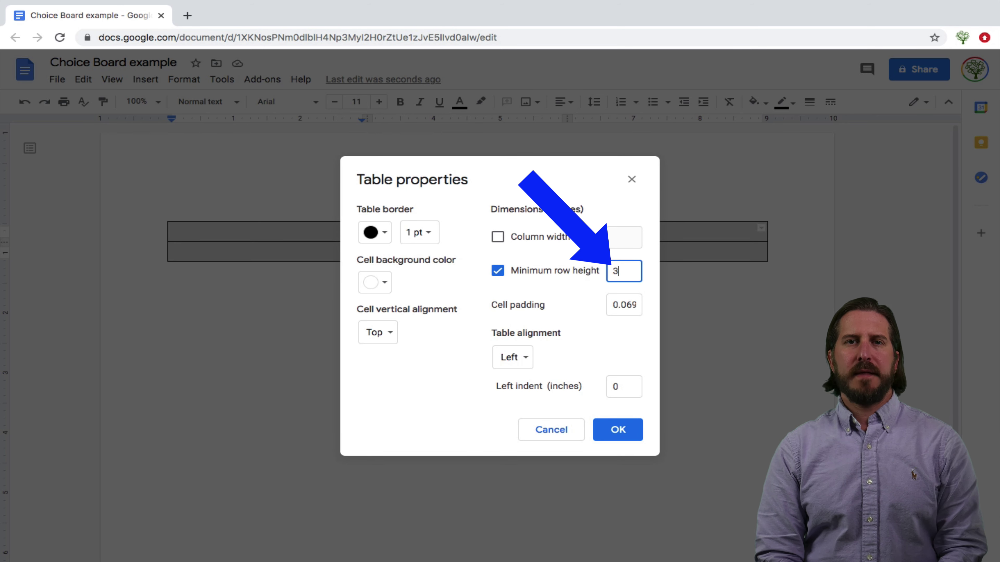
click(618, 429)
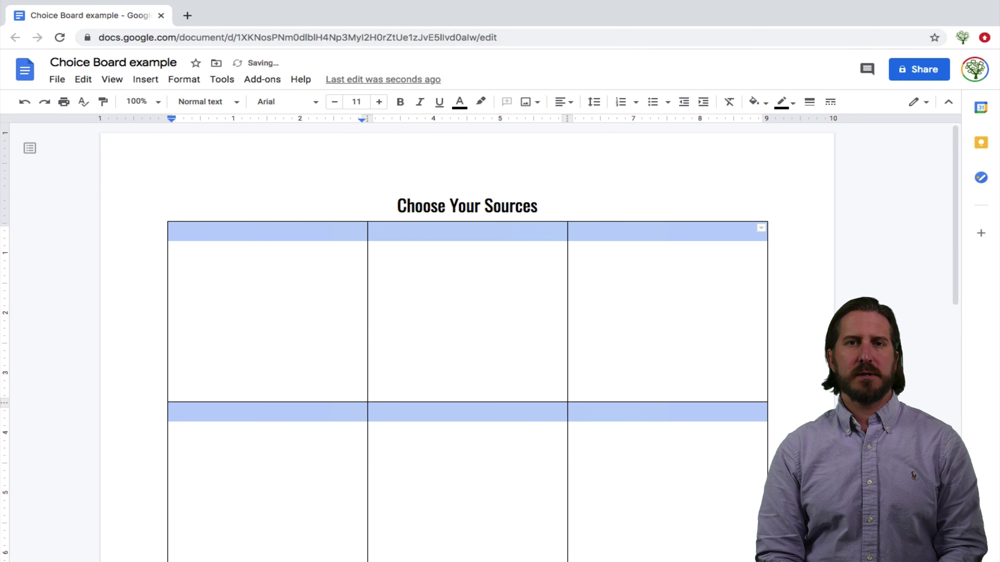
Enter the source name "Newsela" in the first cell of the table's upper row.
click(174, 231)
text(Newsel)
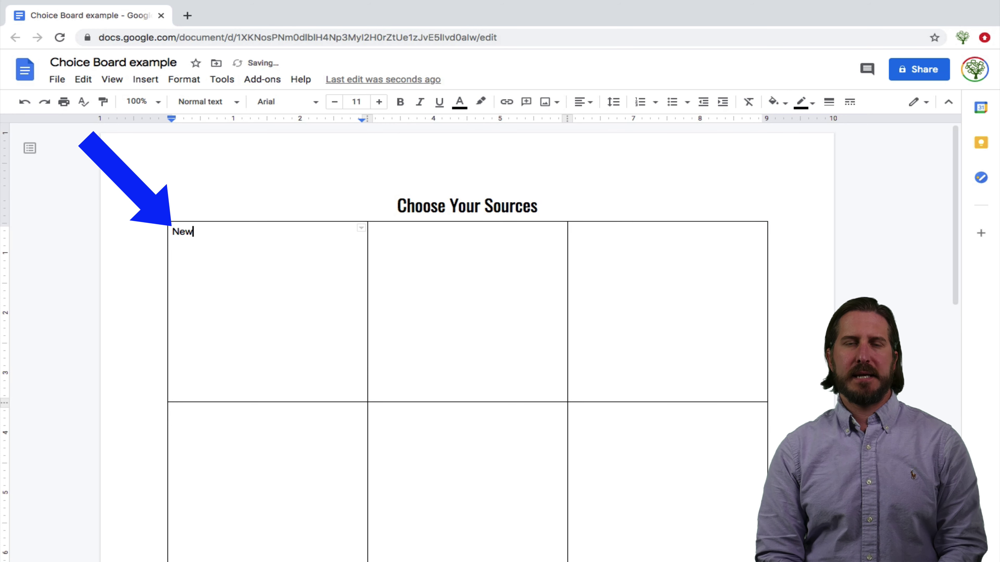
text(a)
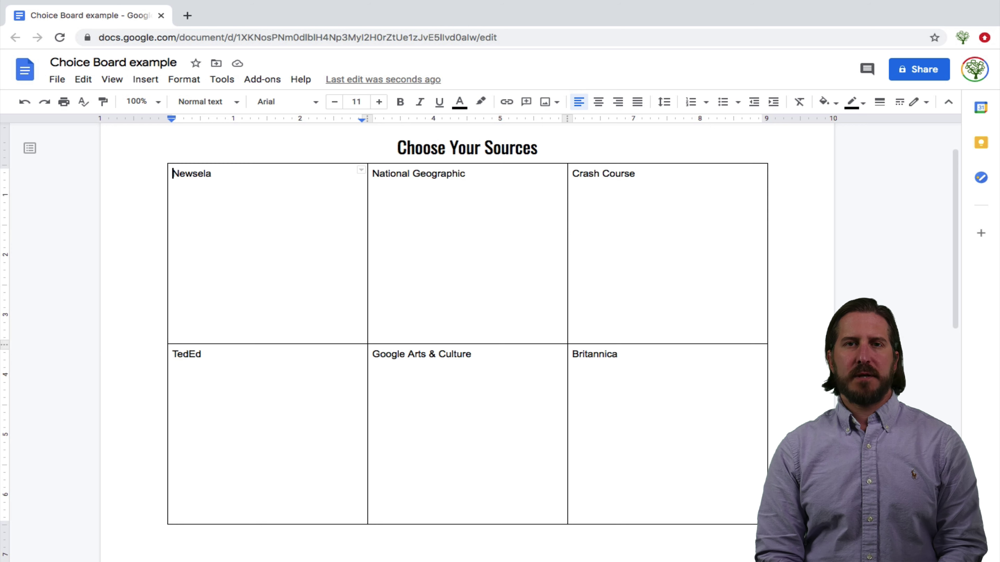
Center the source names horizontally in all six table cells.
key(shift+Down)
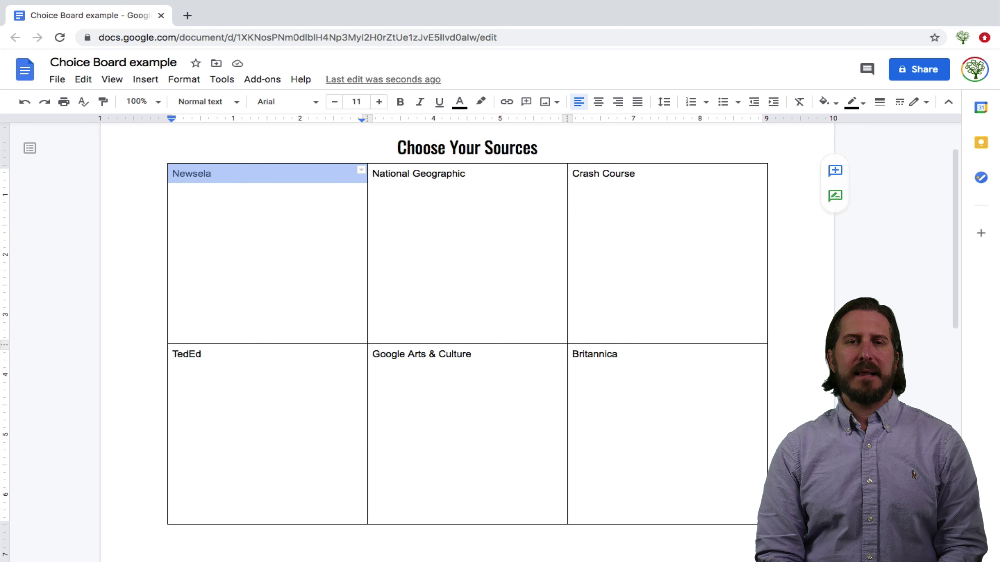
key(shift+Down)
key(shift+Right)
key(shift+Right)
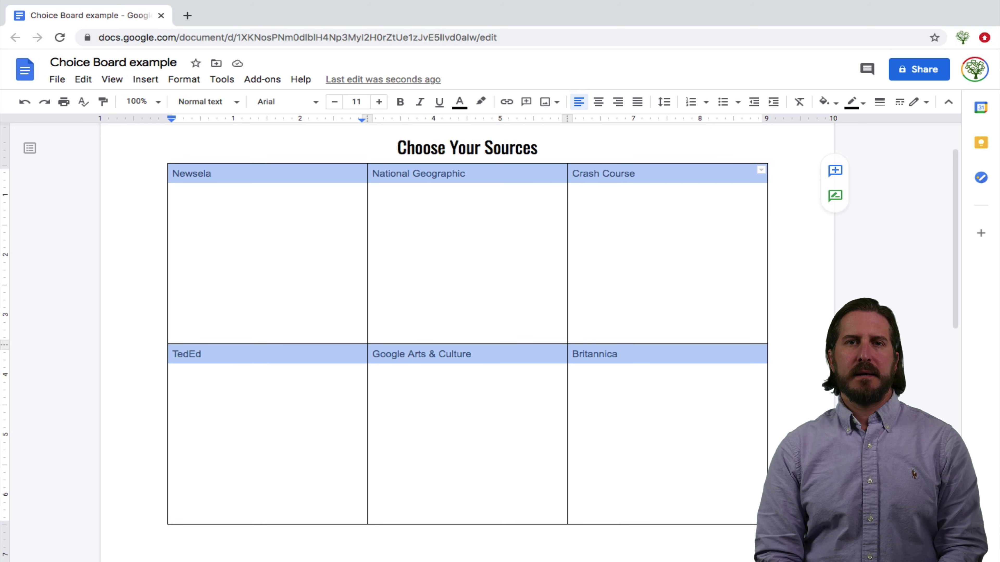
click(599, 101)
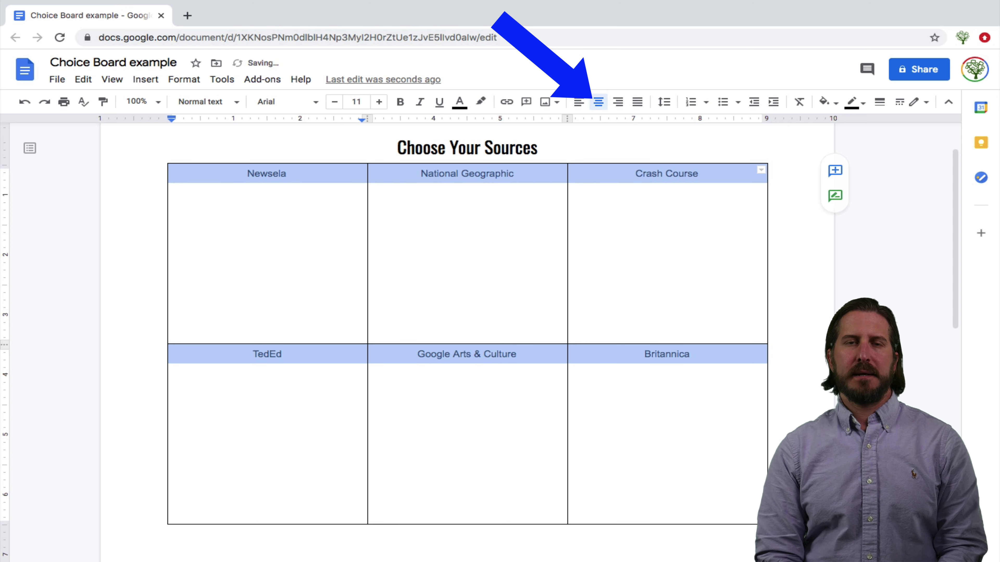
Set the source names in all table cells to the Oswald font at size 18.
click(283, 102)
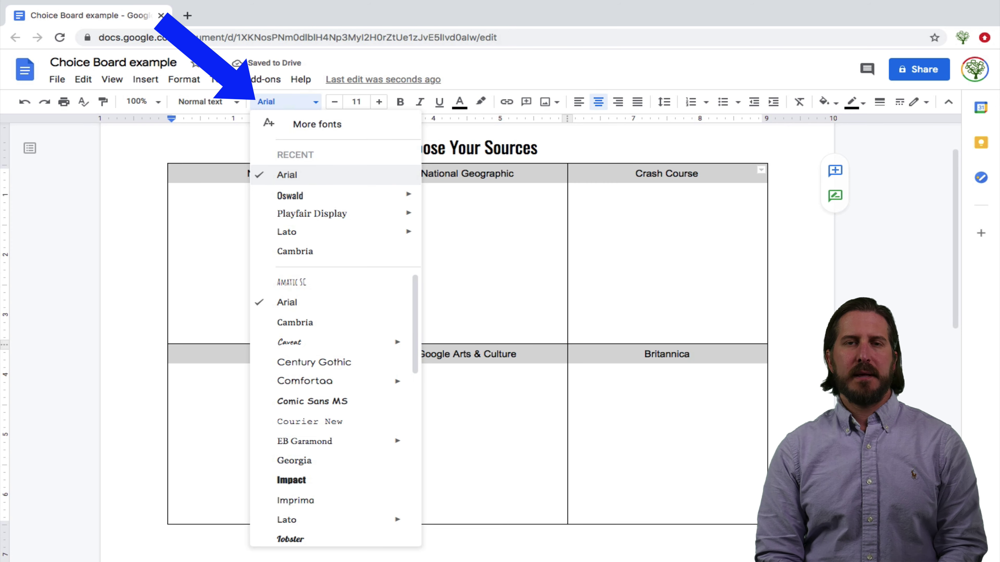
click(290, 195)
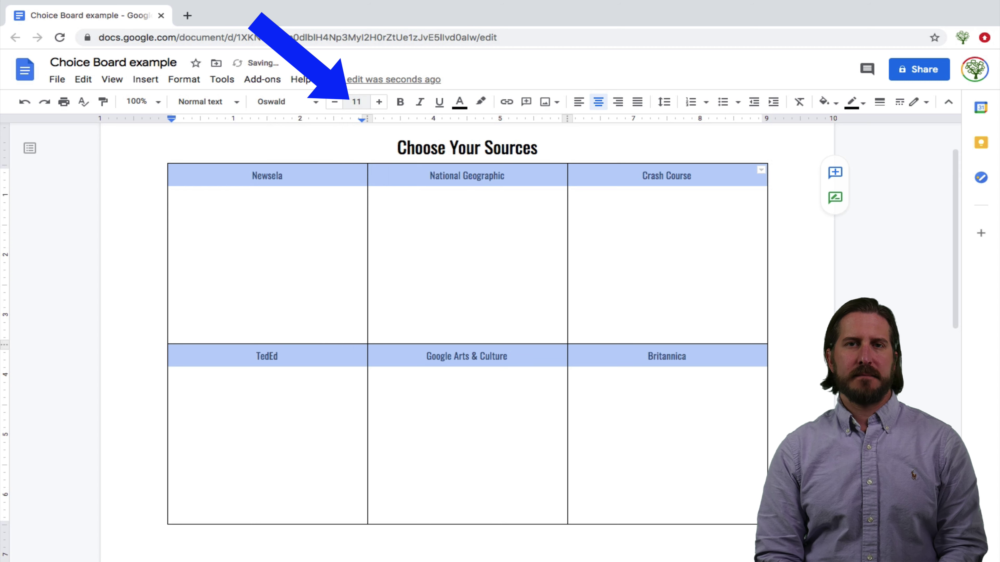
click(356, 102)
text(18)
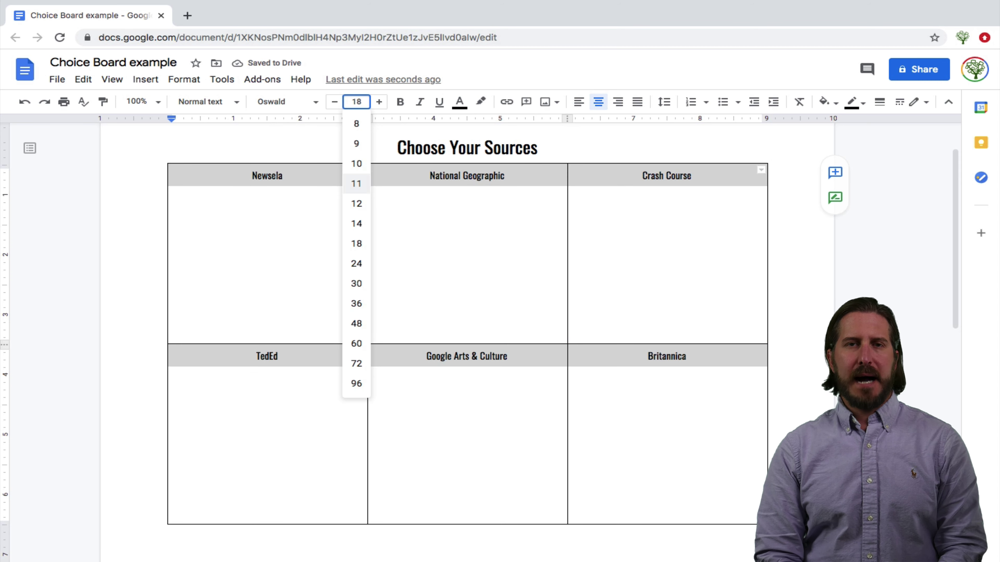
key(Return)
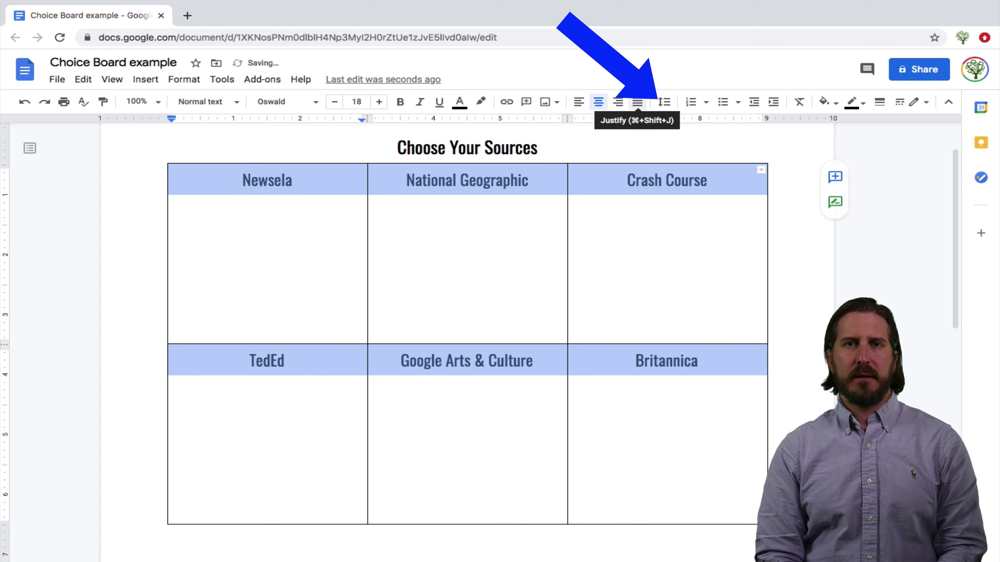
Add space after the paragraph for the source names in all table cells, and place the cursor after "Newsela".
click(664, 101)
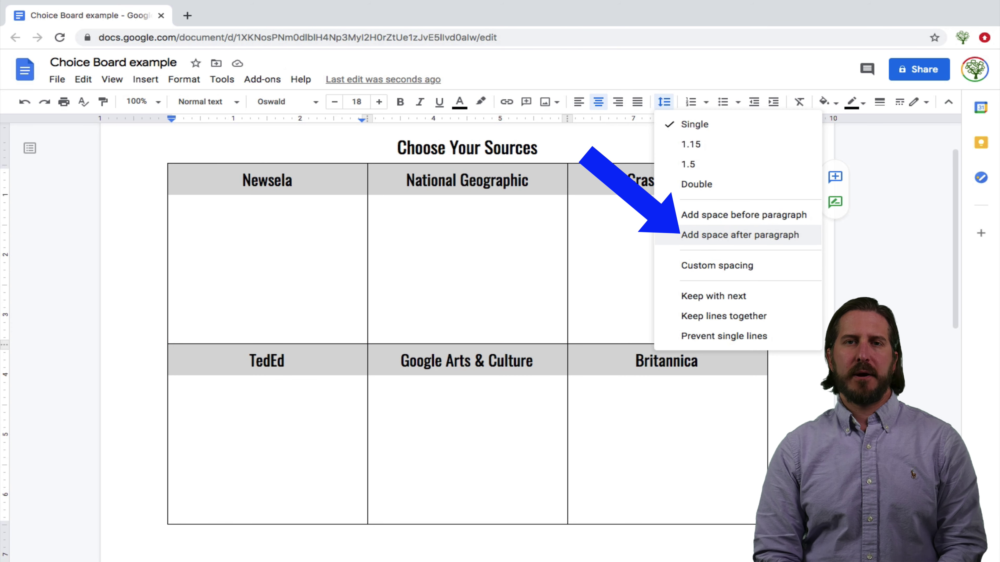
click(740, 235)
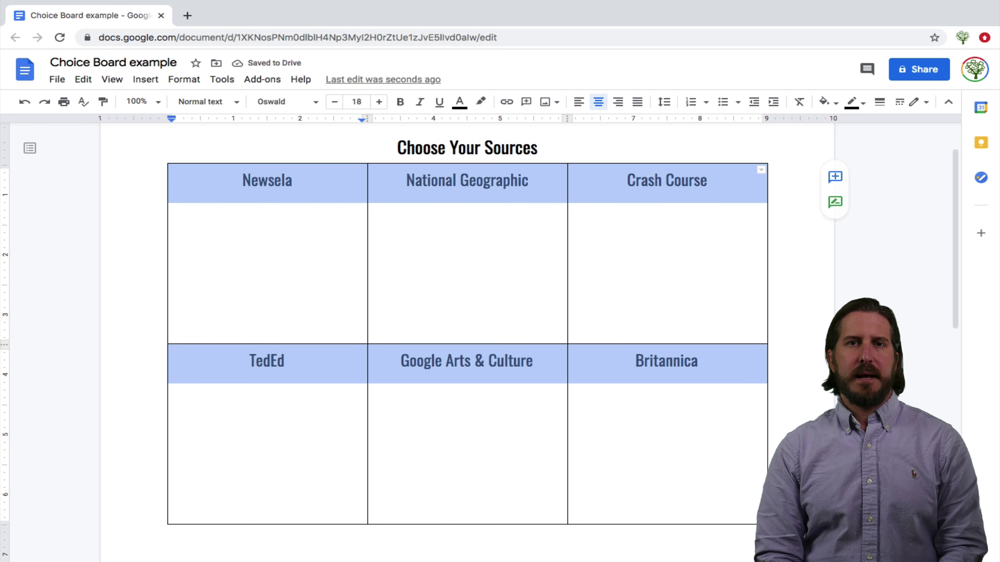
click(293, 181)
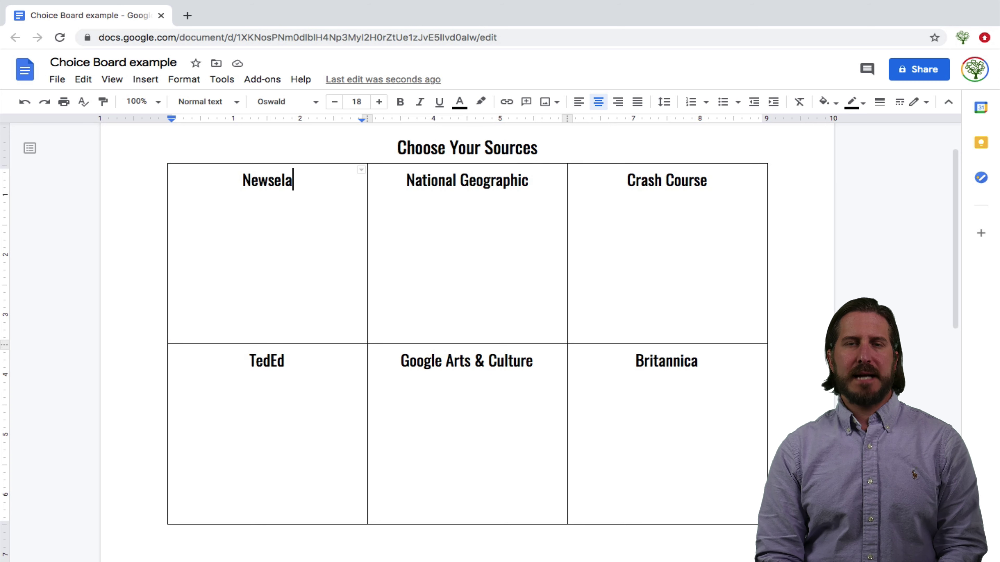
Search Google Images for "newsela" in a new browser tab and save the first Newsela logo result to the computer.
click(187, 15)
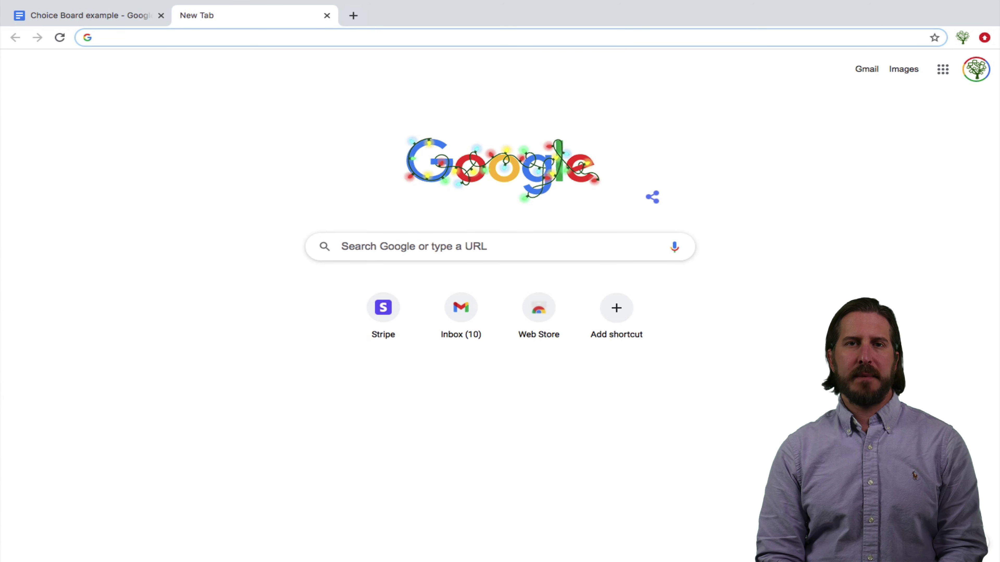
click(413, 247)
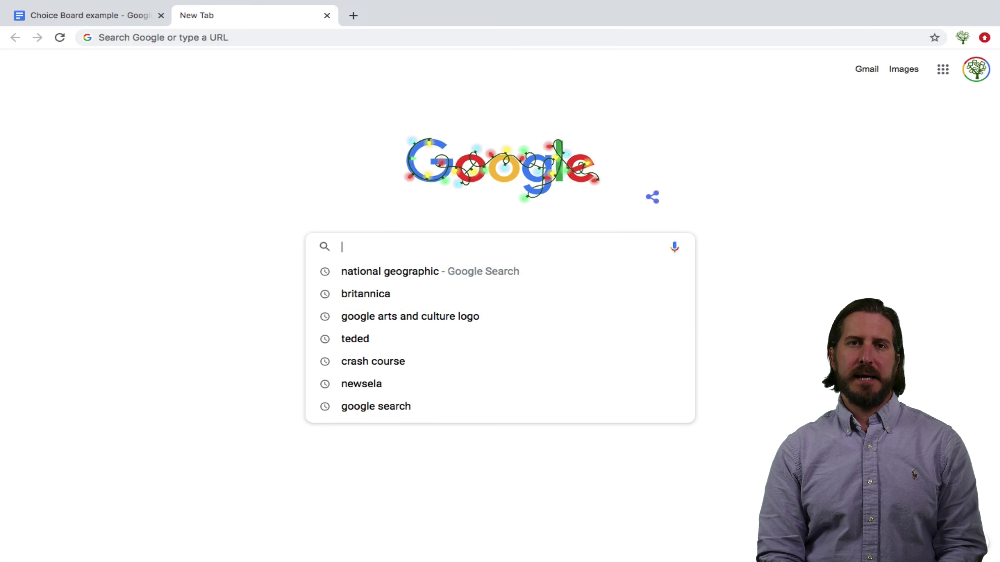
text(newsela)
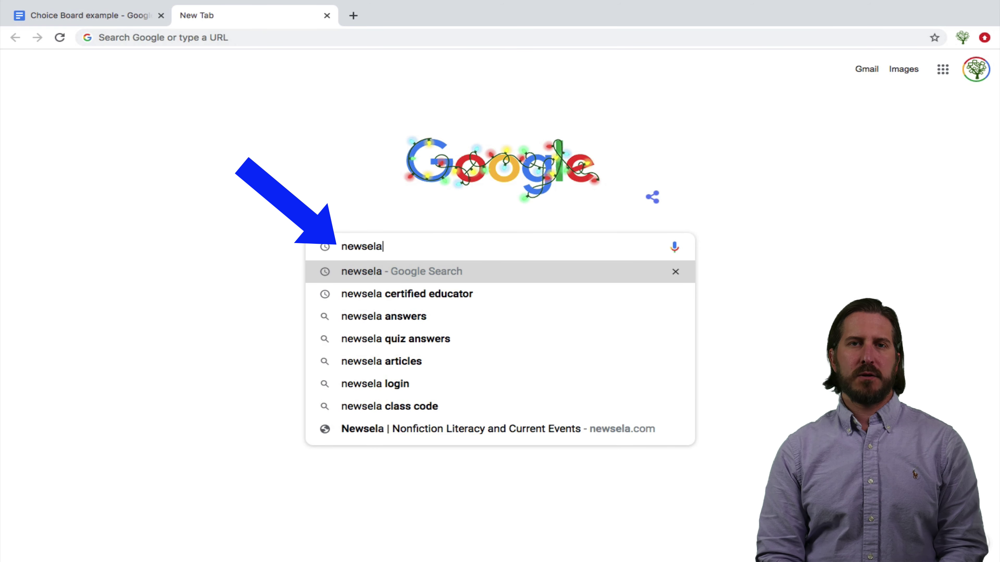
key(Return)
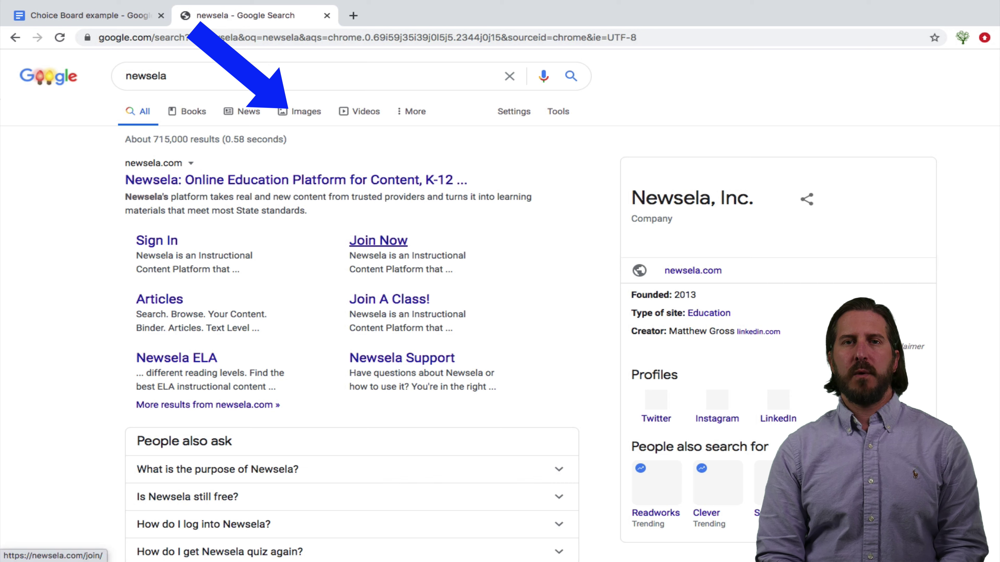
click(304, 107)
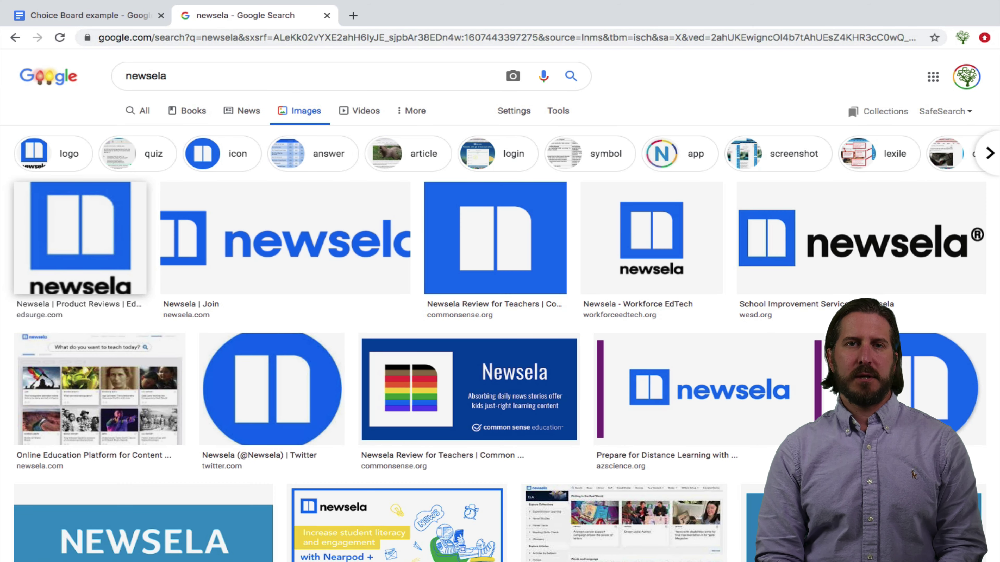
right_click(112, 241)
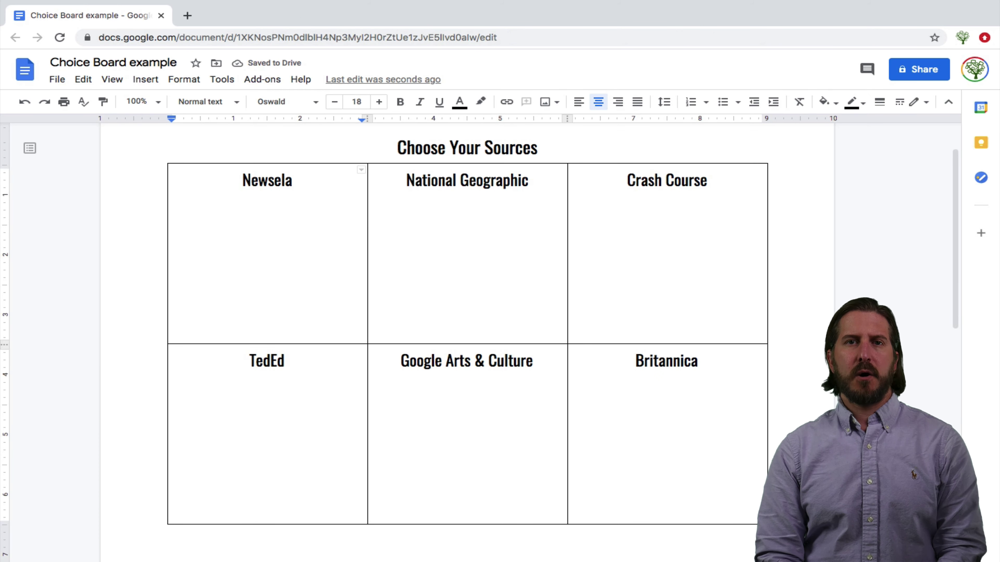
Insert the image newsela.jpeg from the computer's Downloads folder below the Newsela heading in the choice board document.
click(145, 79)
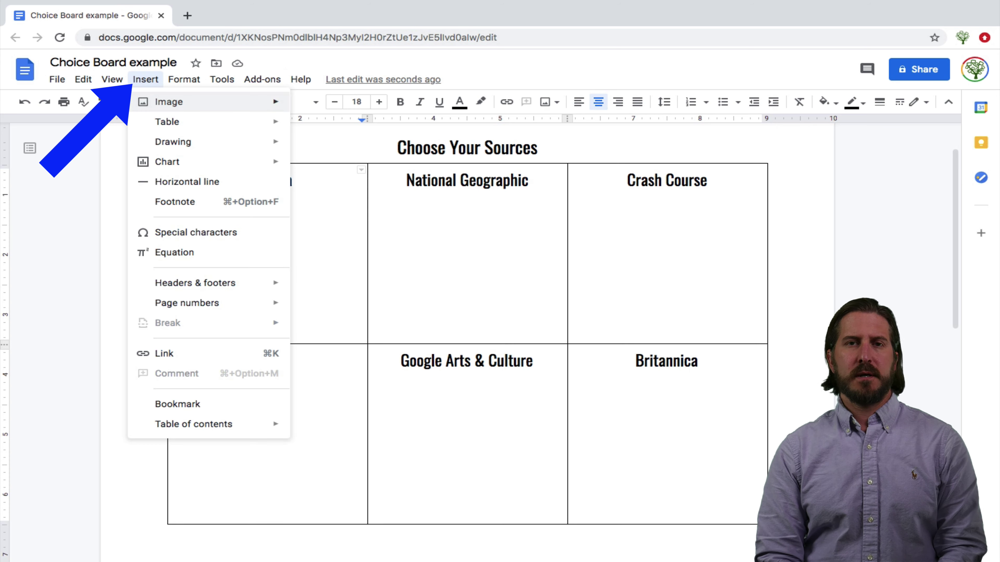
mouse_move(169, 102)
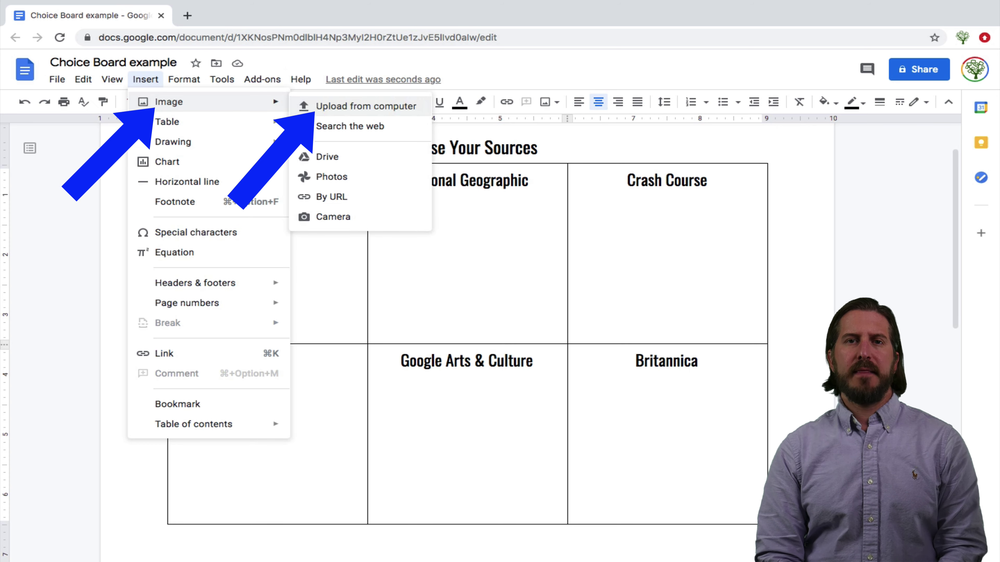
click(309, 106)
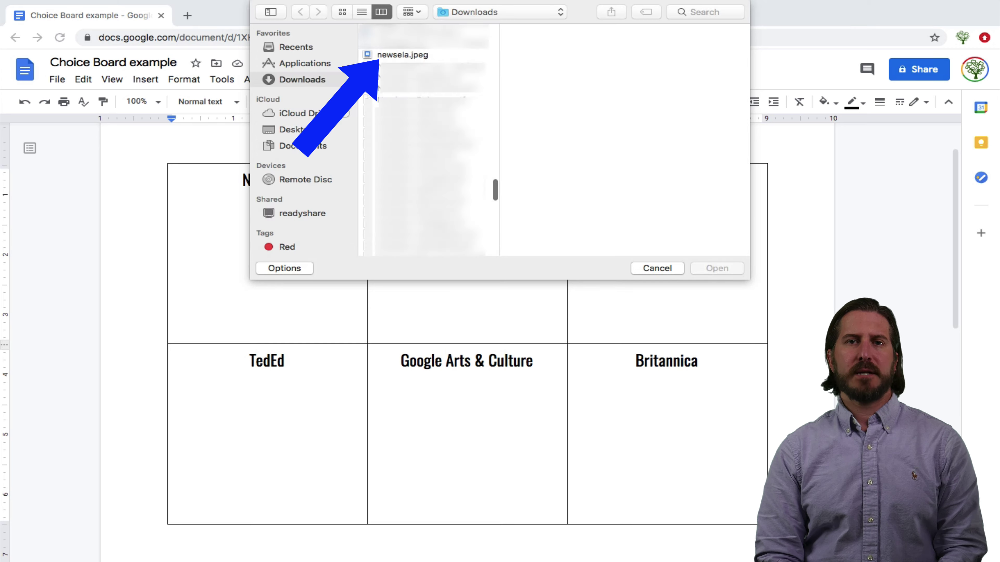
click(402, 55)
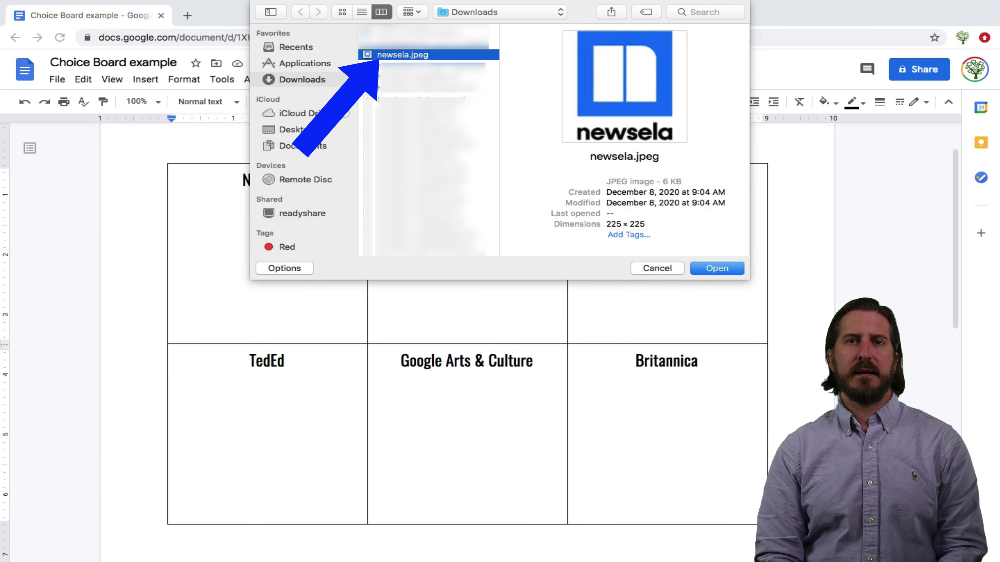
key(Return)
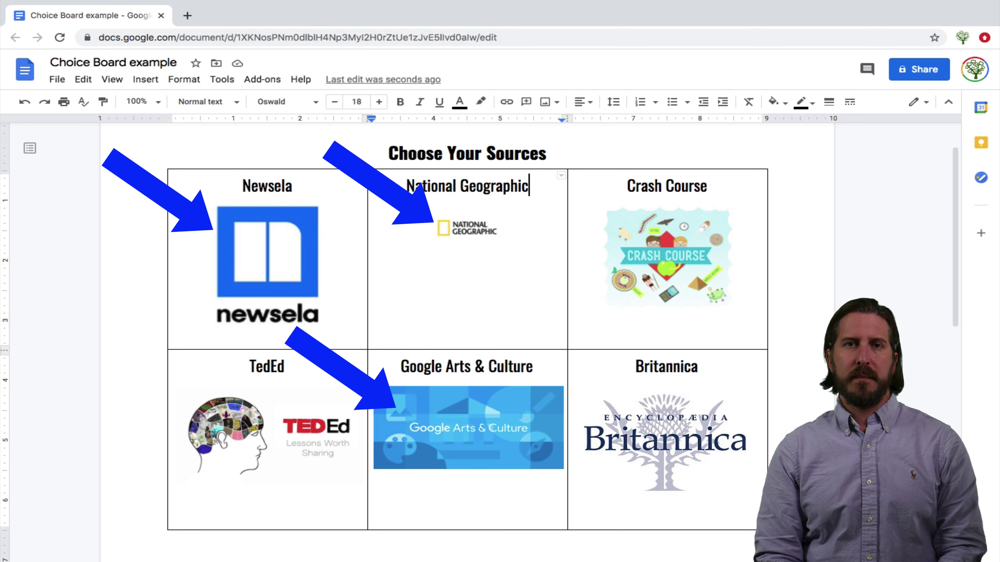
Open the image options for the National Geographic logo.
click(467, 228)
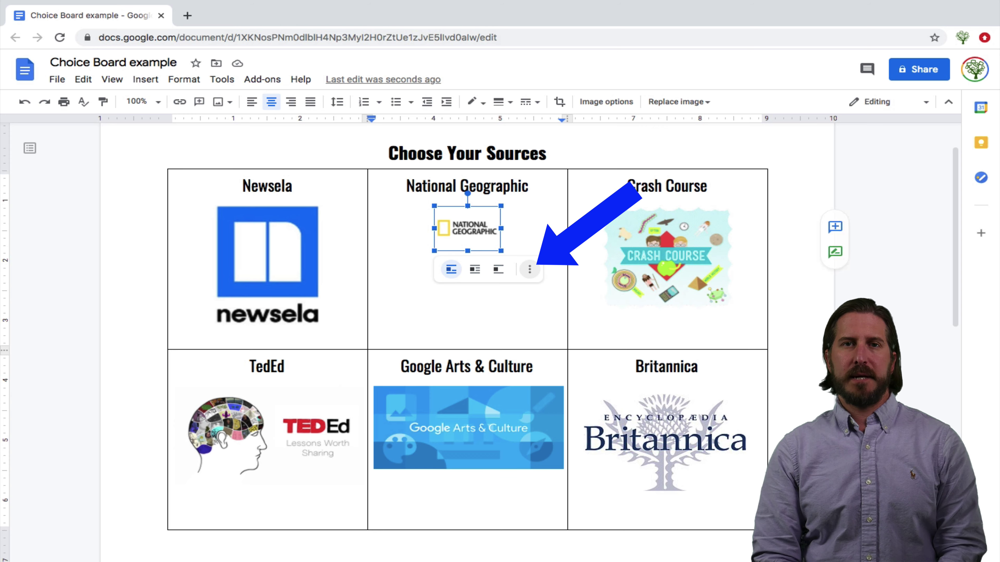
click(529, 269)
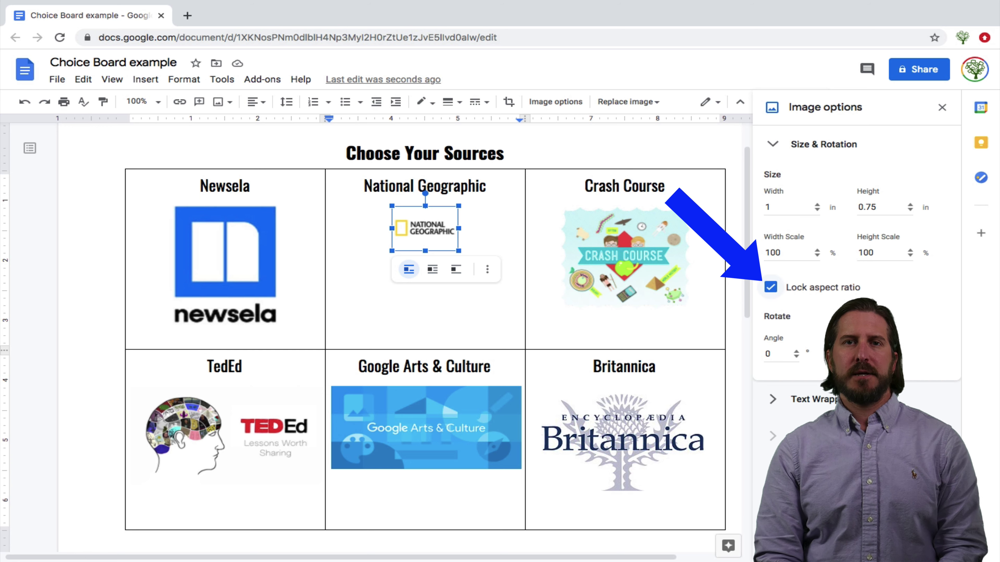
Try a 3 in width on the National Geographic logo with the aspect ratio unlocked, and set the width back to 1 in.
click(770, 287)
double_click(768, 207)
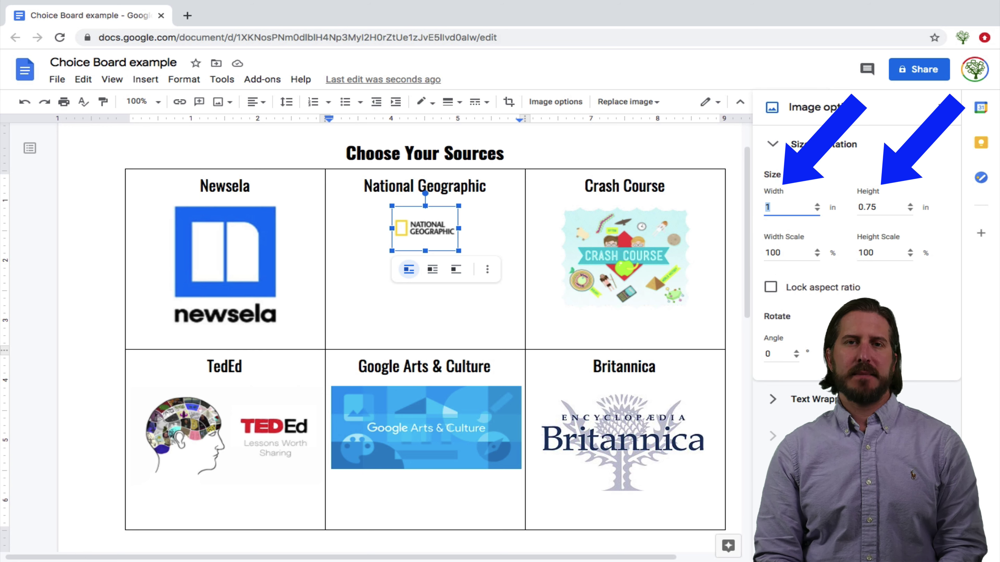
text(3)
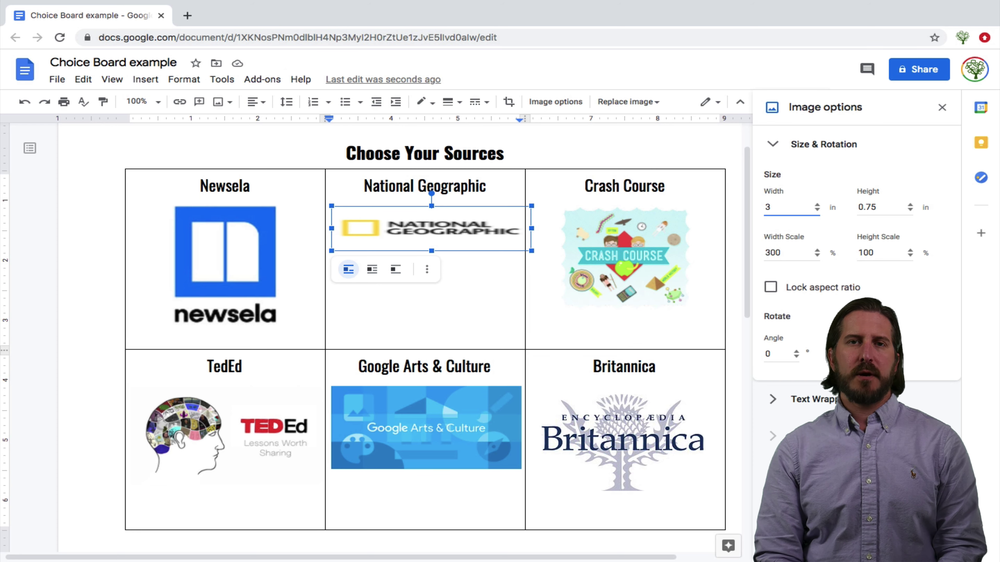
key(BackSpace)
text(1)
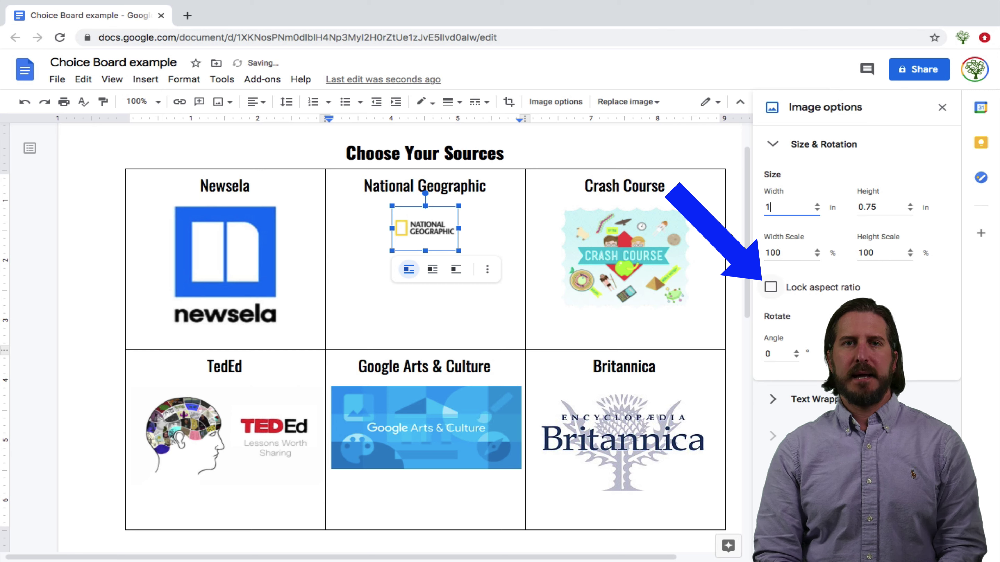
Lock the National Geographic logo's aspect ratio, set its width to 2.5 in, and close the image options.
click(769, 287)
double_click(769, 207)
text(2.5)
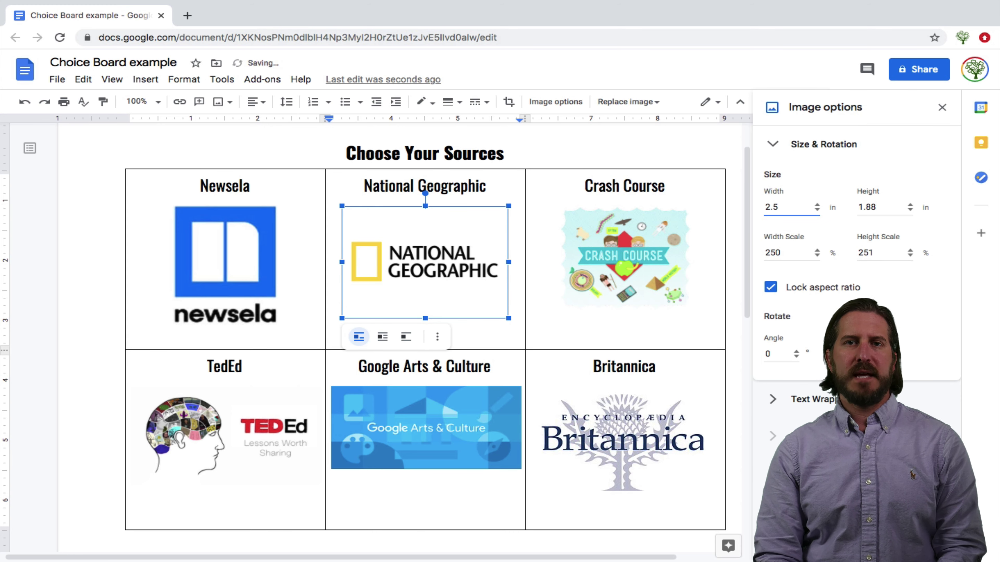
click(942, 107)
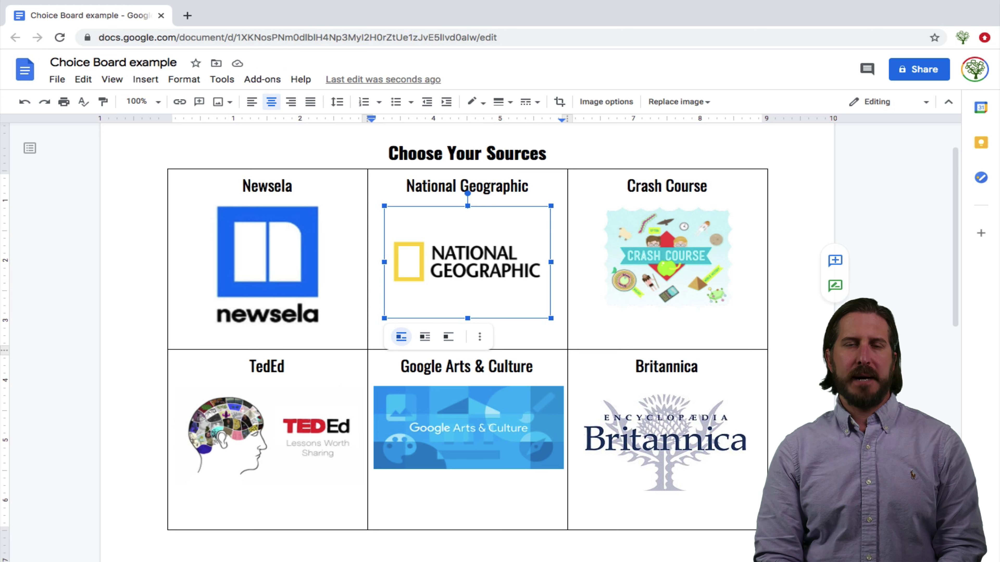
Crop the empty space above and below the National Geographic logo.
double_click(467, 262)
mouse_move(385, 318)
mouse_down()
mouse_move(377, 329)
mouse_move(384, 318)
mouse_up()
drag(468, 317, 468, 291)
drag(467, 207, 467, 231)
click(667, 259)
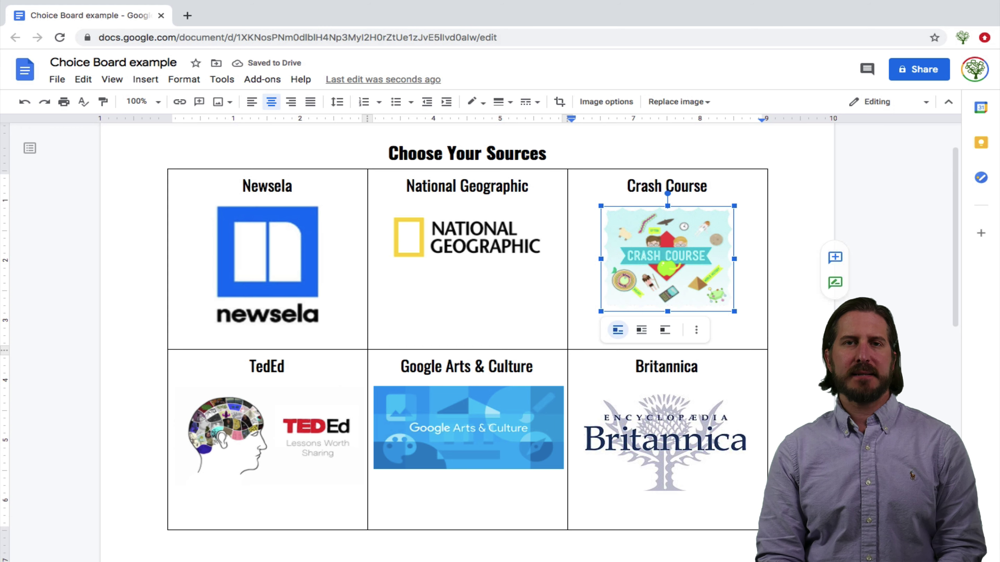
click(529, 186)
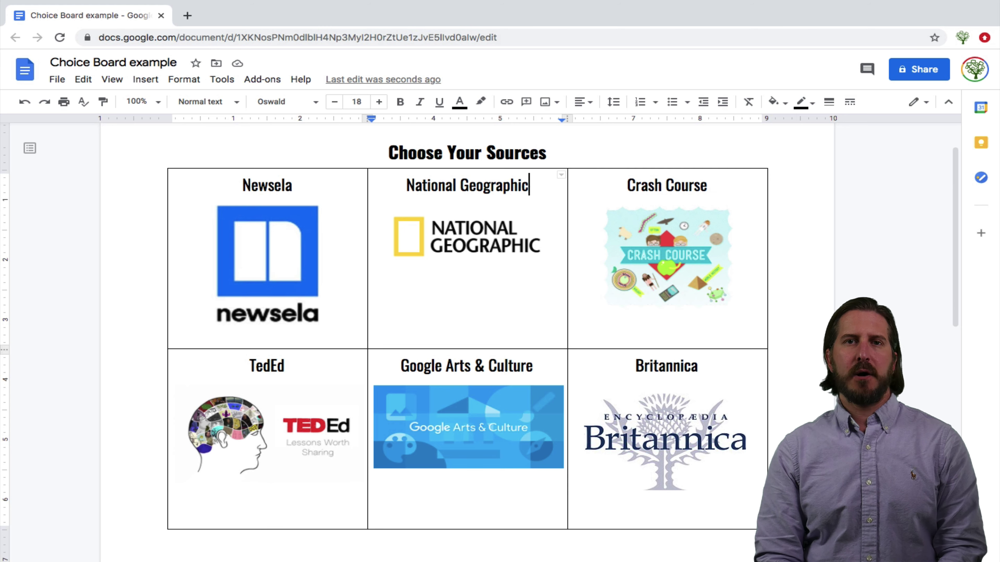
drag(528, 186, 407, 186)
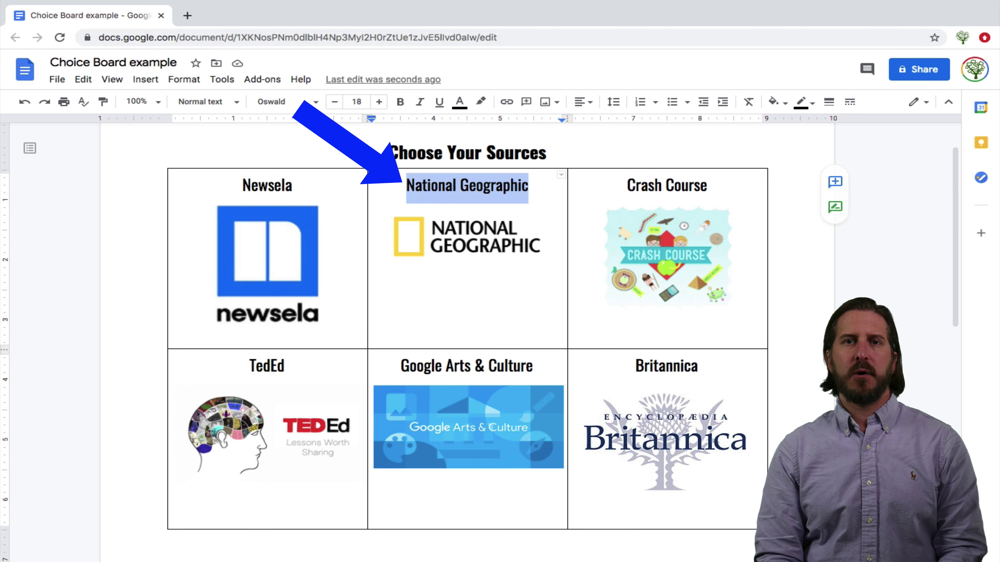
right_click(435, 186)
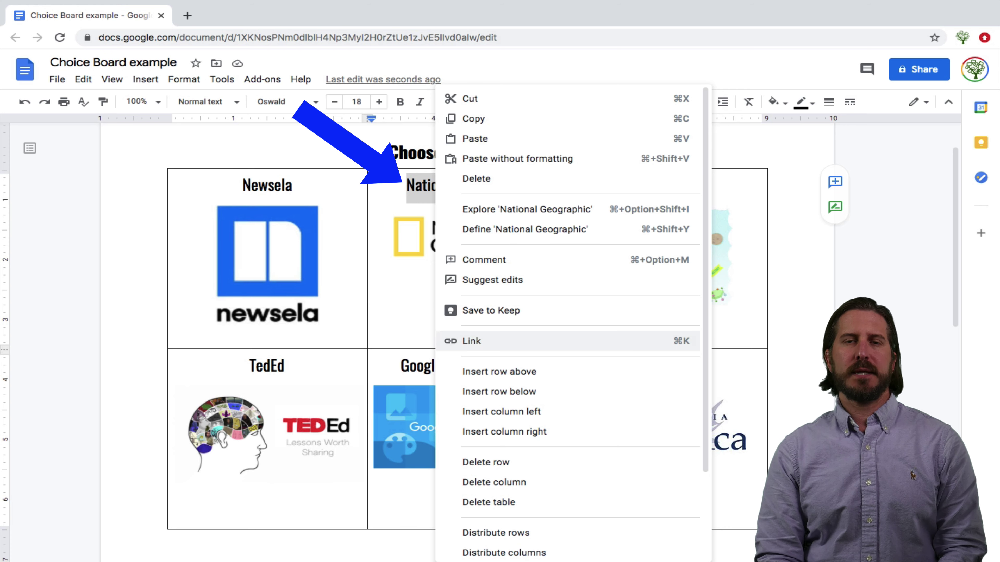
click(472, 341)
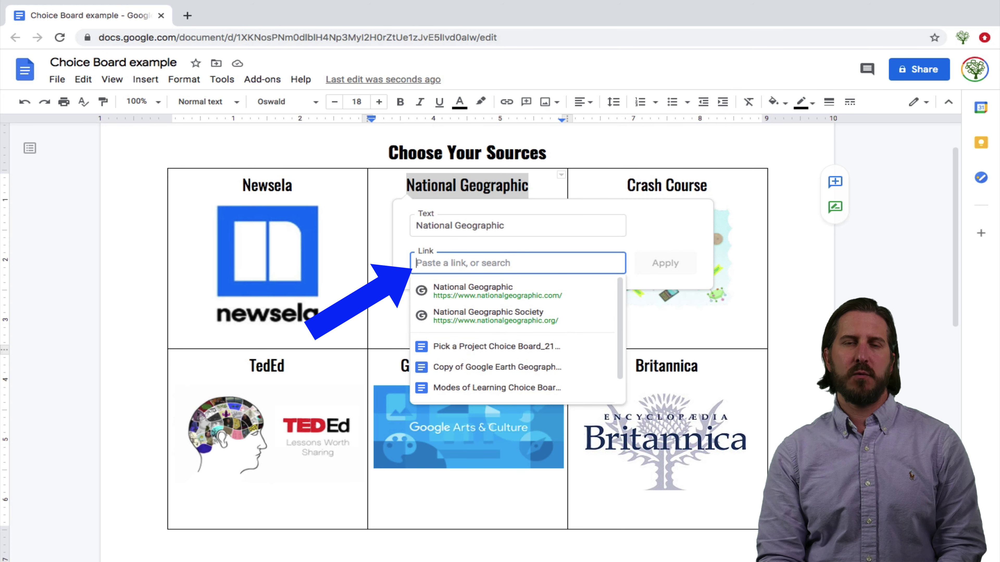
text(https://www.nationalgeographic.com/)
click(665, 263)
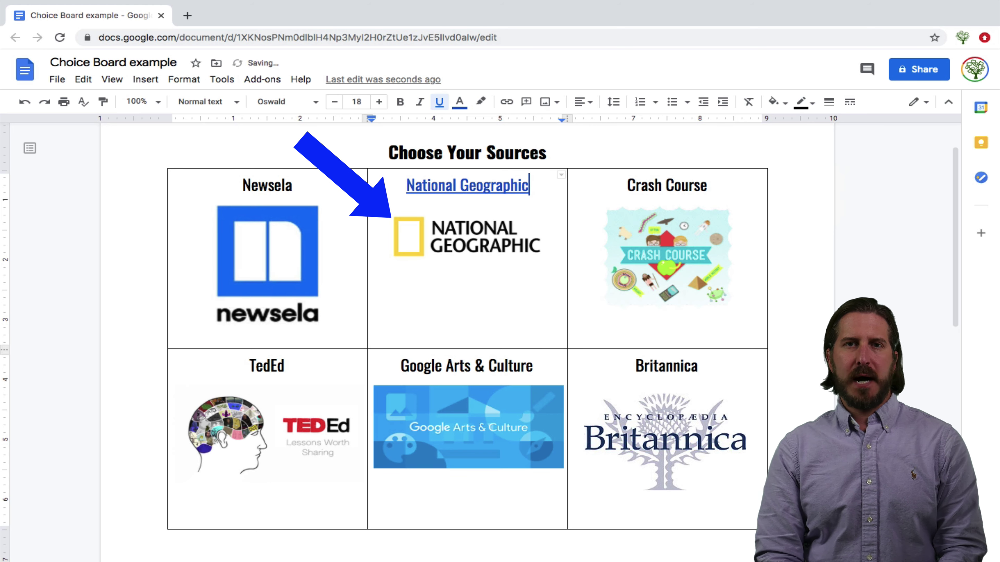
click(391, 218)
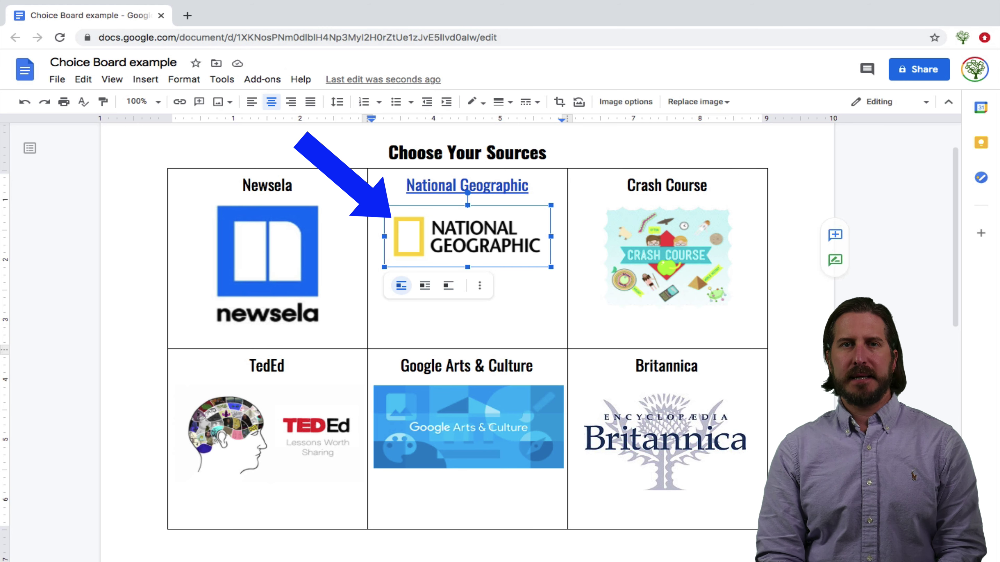
right_click(473, 236)
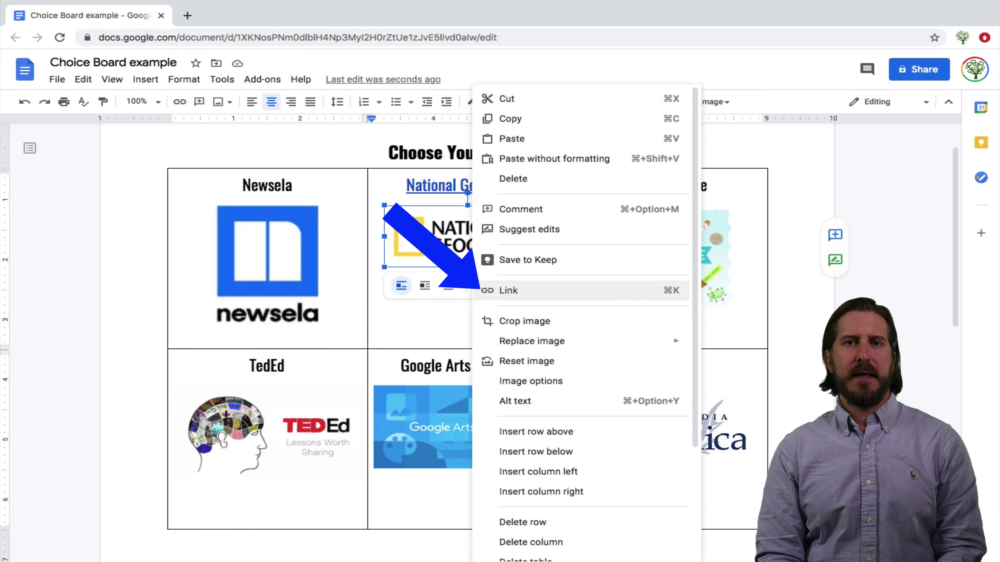
click(504, 290)
text(https://www.nationalgeographic.com/)
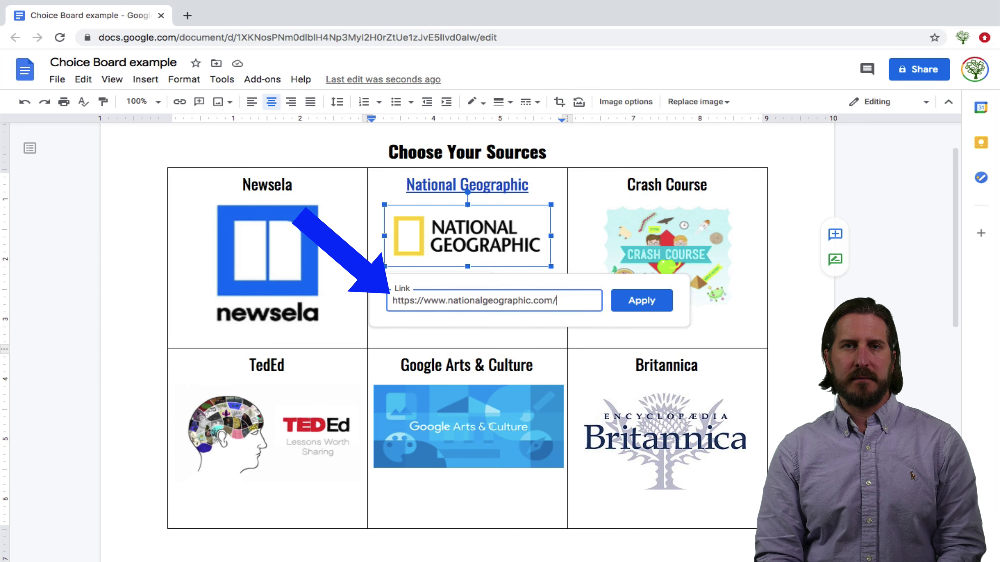
key(Return)
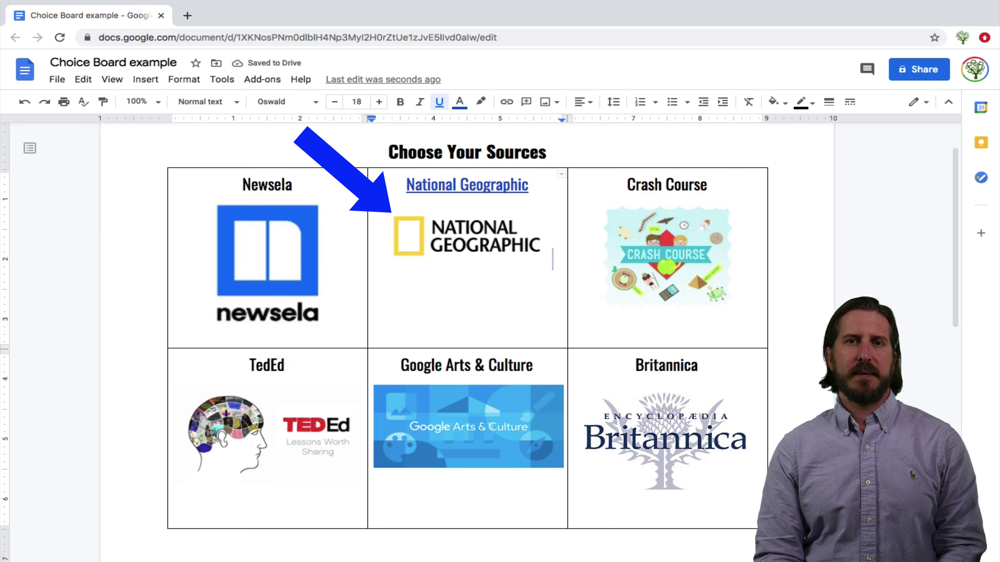
click(467, 236)
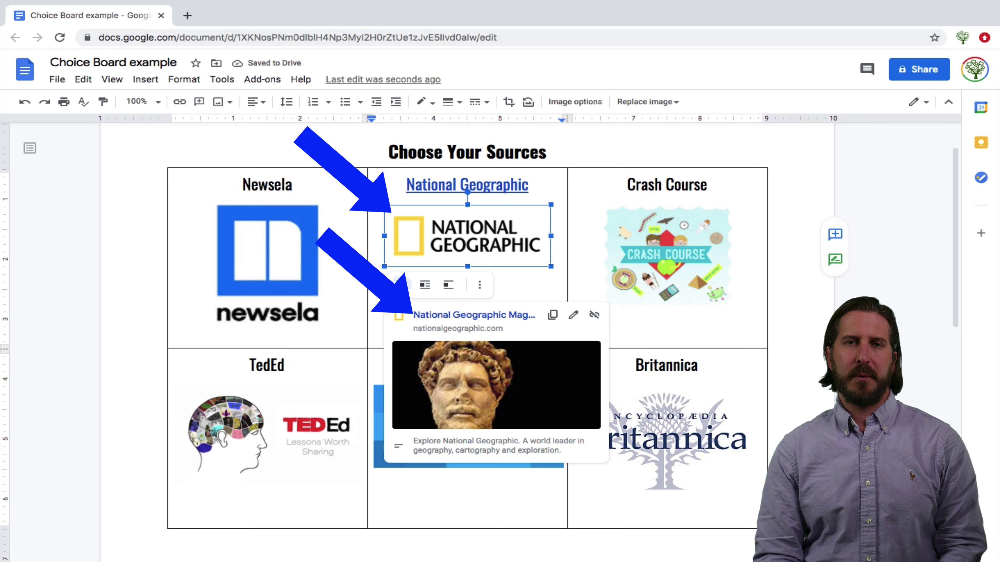
Set the background color of the Crash Course cell to yellow and of the Britannica cell to light orange.
click(708, 184)
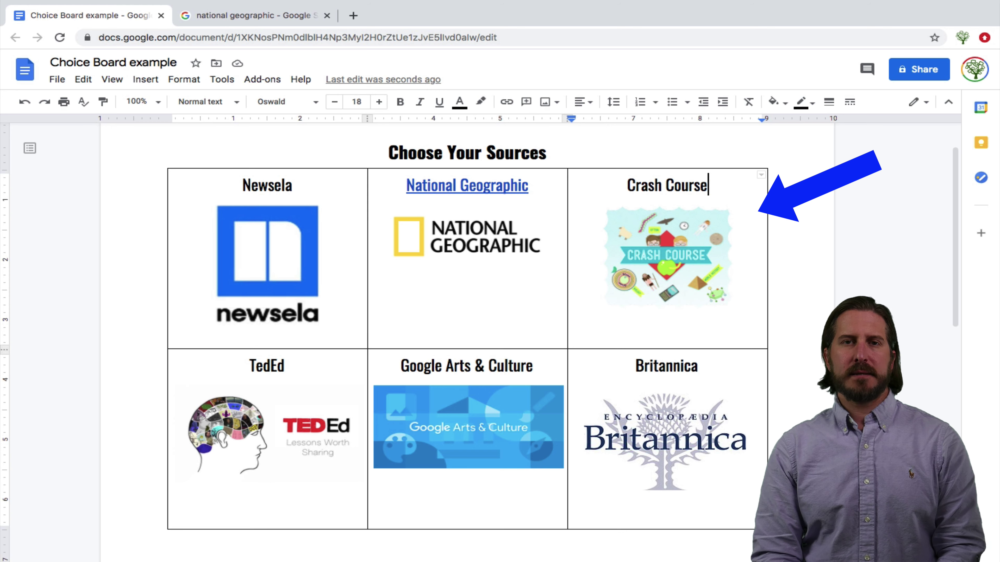
click(773, 101)
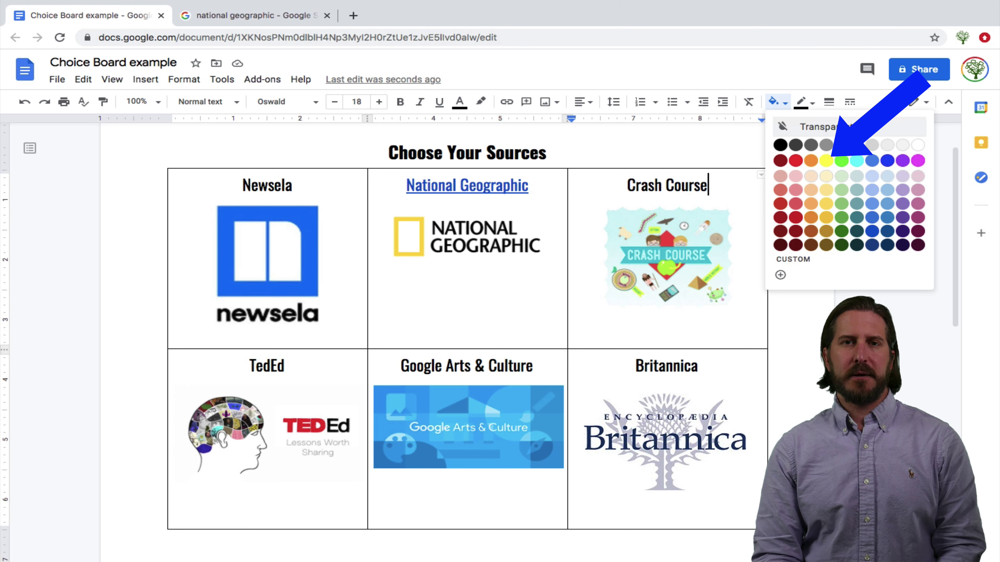
click(831, 161)
click(701, 365)
click(773, 102)
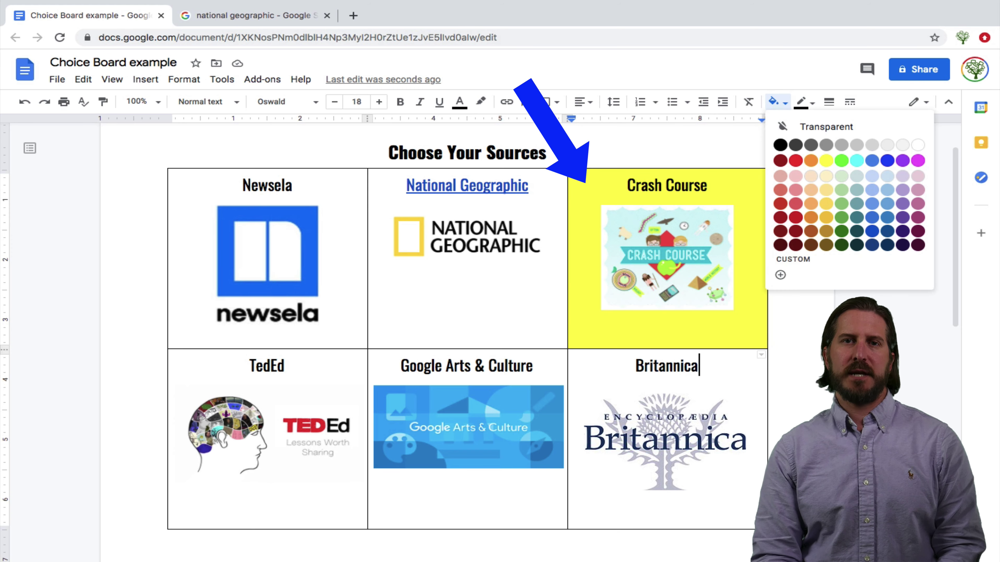
click(811, 193)
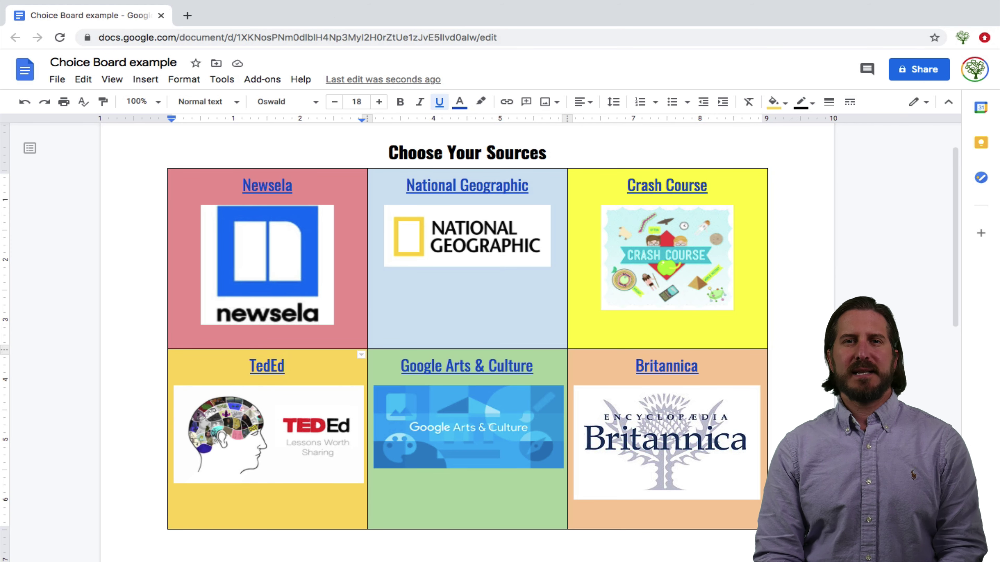